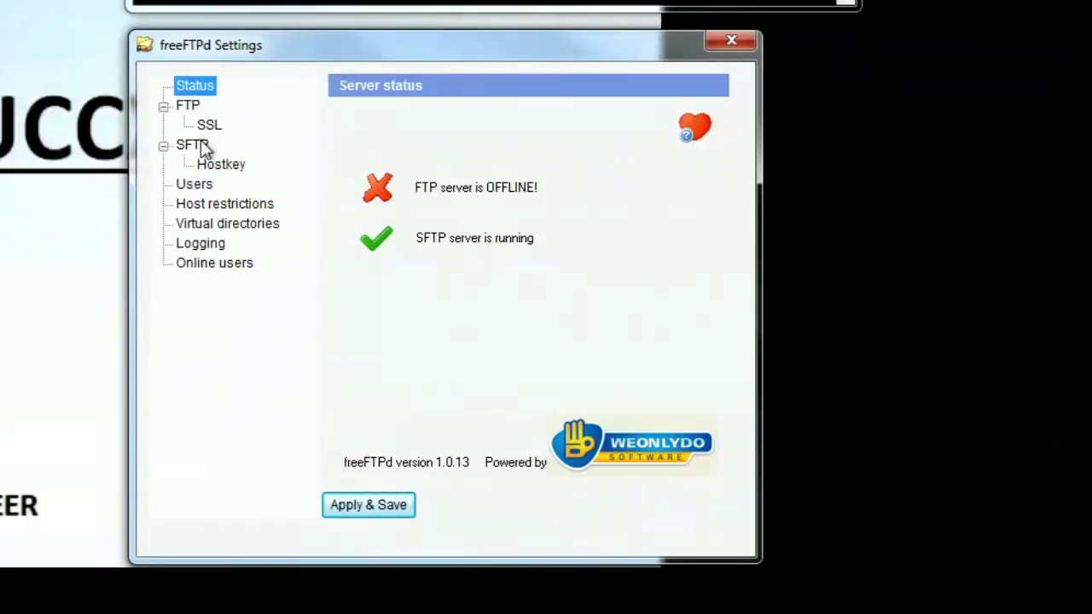
Step: Open the cisco user's properties in freeFTPd and check its home directory is UCCX_Backup on the Desktop
{"action": "left_click", "coordinate": [203, 186]}
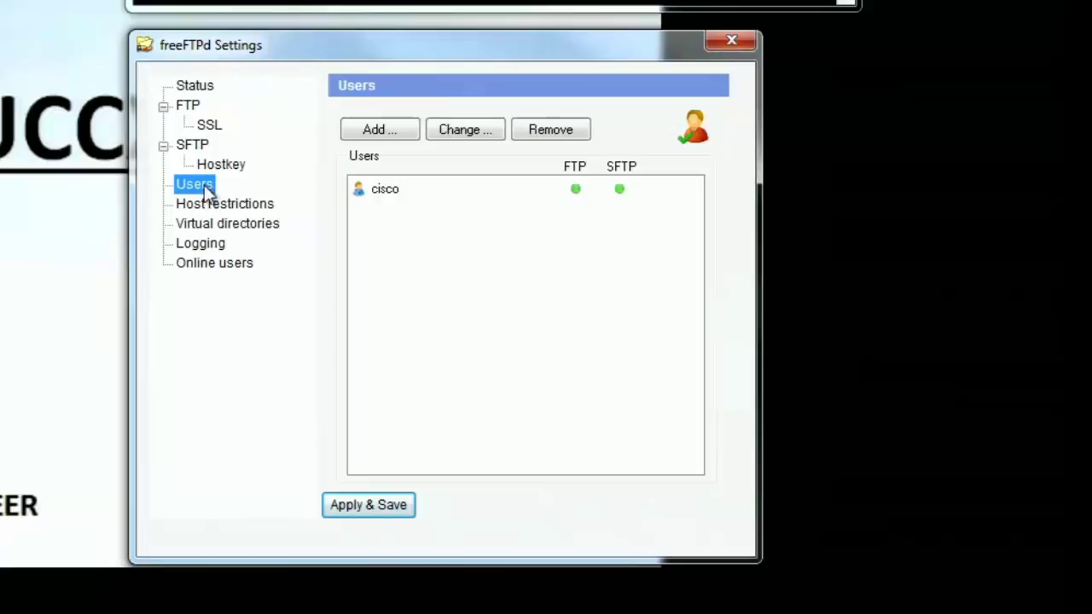
{"action": "double_click", "coordinate": [393, 189]}
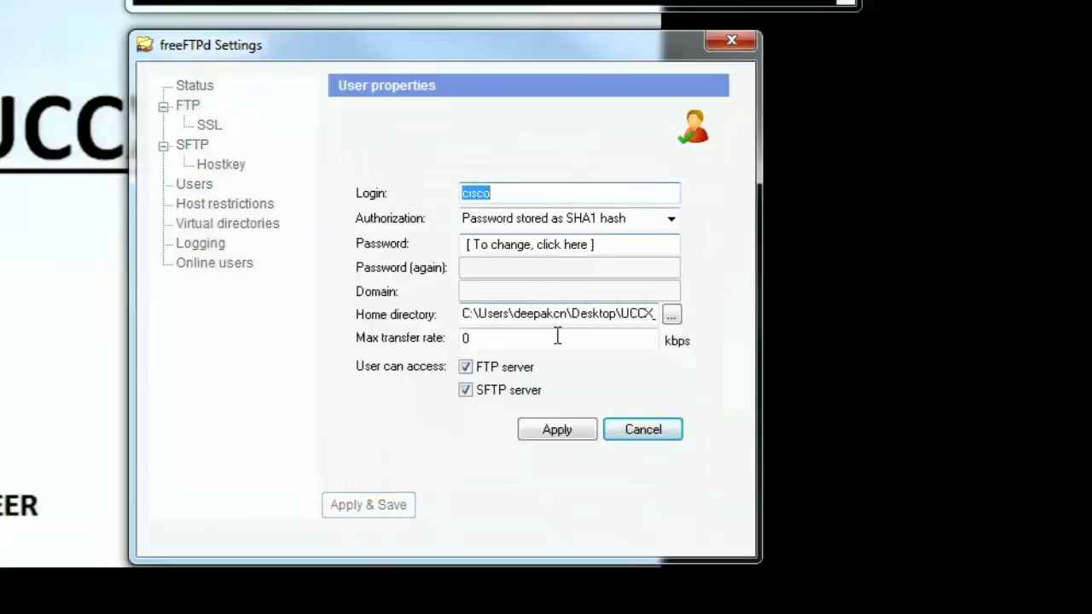
{"action": "left_click_drag", "start_coordinate": [479, 313], "coordinate": [695, 313]}
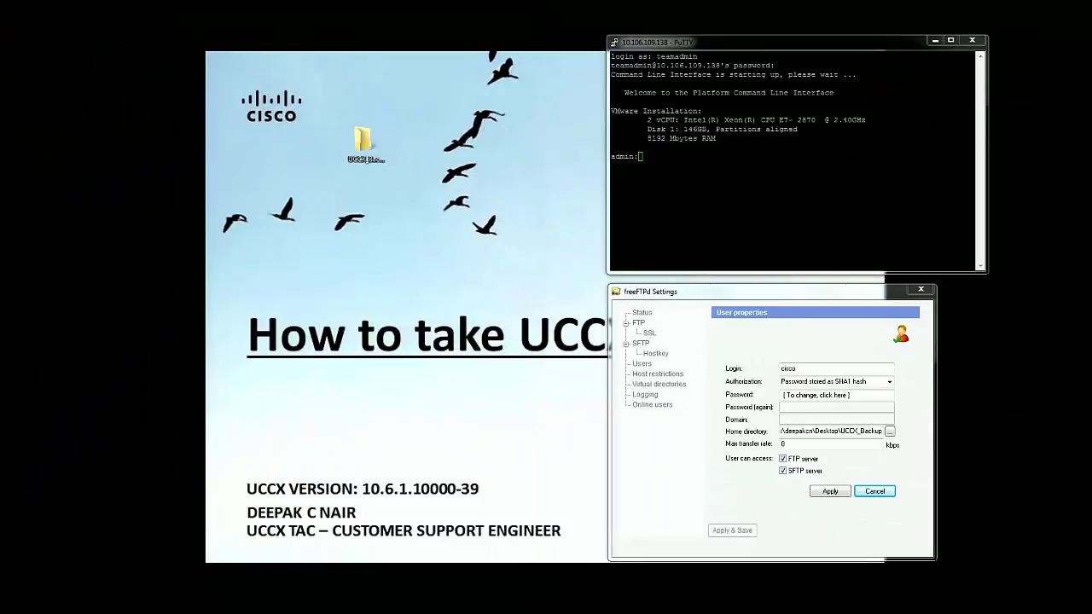
Step: Open the UCCX_Backup desktop folder and position its window
{"action": "double_click", "coordinate": [363, 139]}
{"action": "left_click_drag", "start_coordinate": [85, 154], "coordinate": [372, 193]}
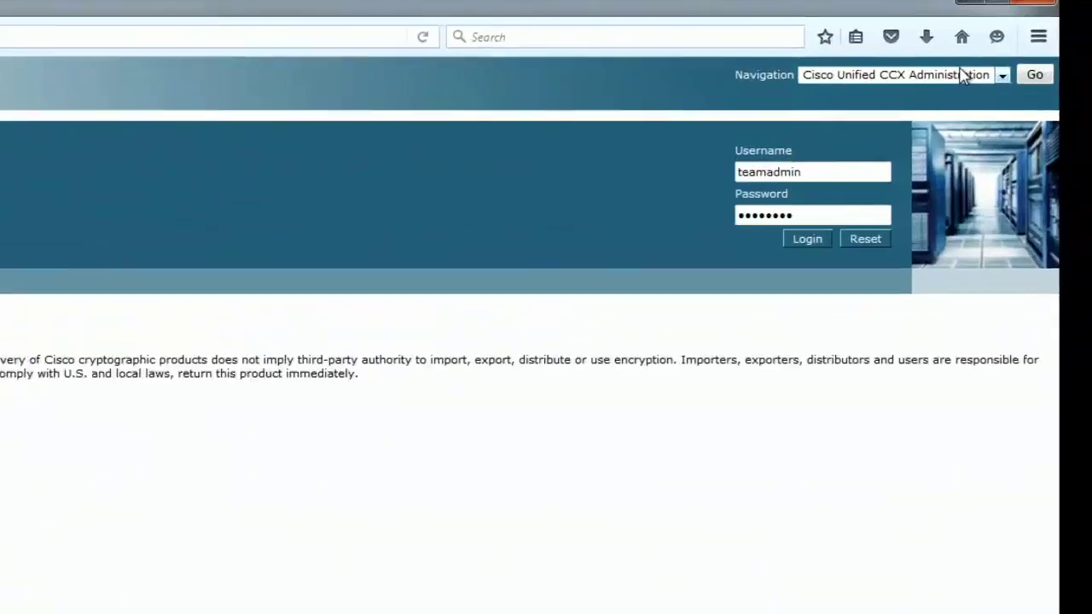
Step: Navigate to Disaster Recovery System, sign in, and note system version 10.6.1.10000-39
{"action": "left_click", "coordinate": [1034, 52]}
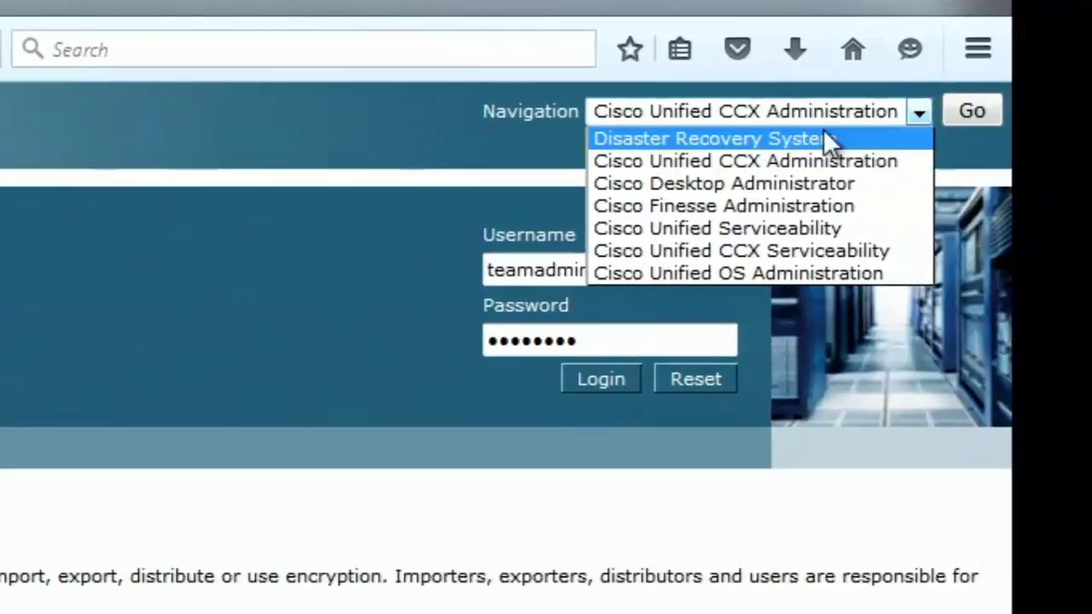
{"action": "left_click", "coordinate": [842, 129]}
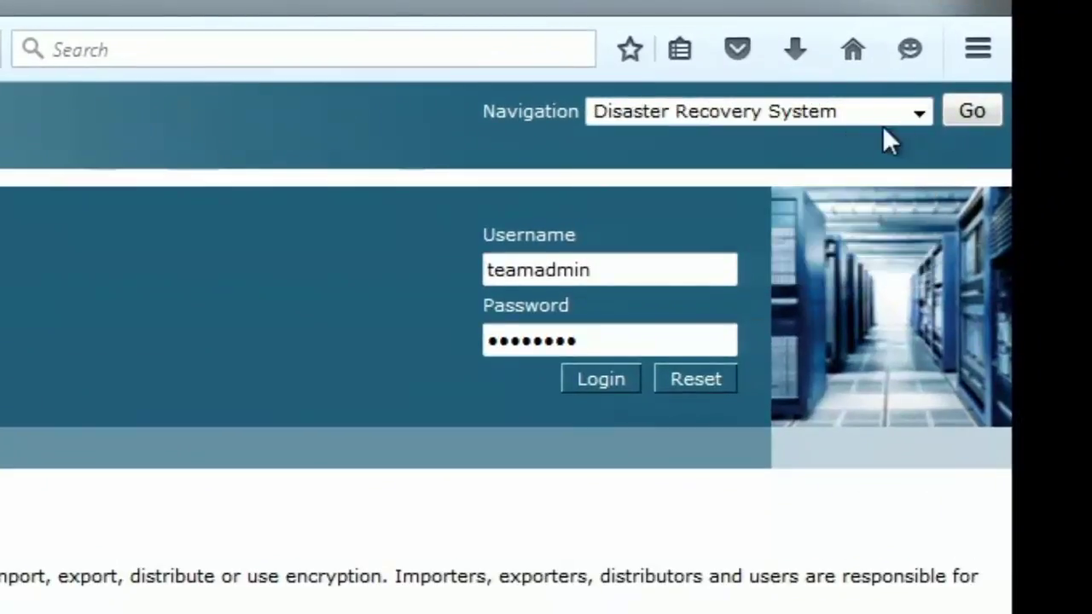
{"action": "left_click", "coordinate": [973, 115]}
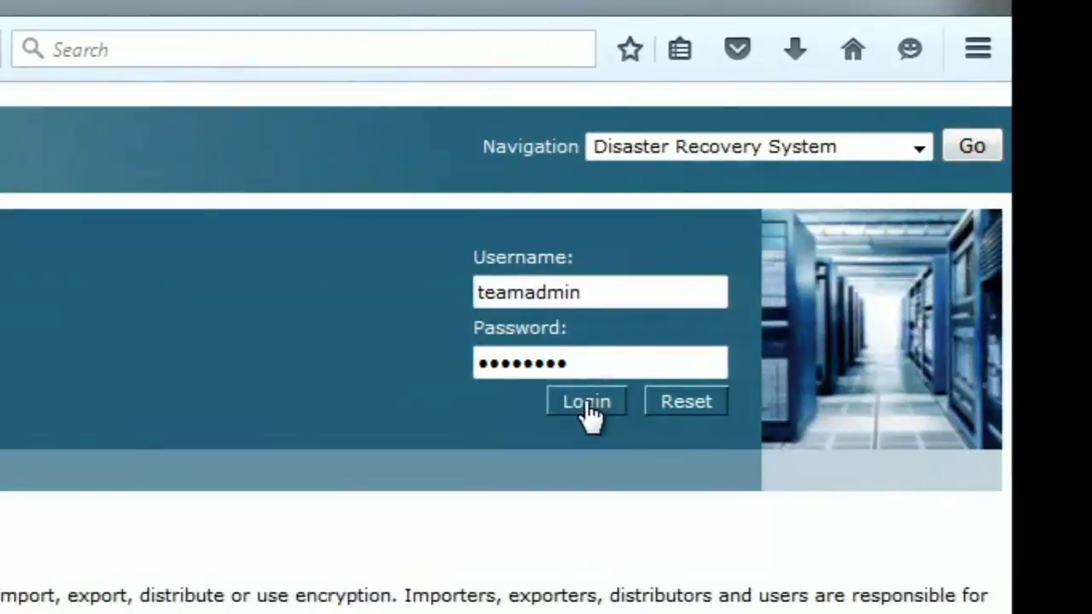
{"action": "left_click", "coordinate": [588, 399]}
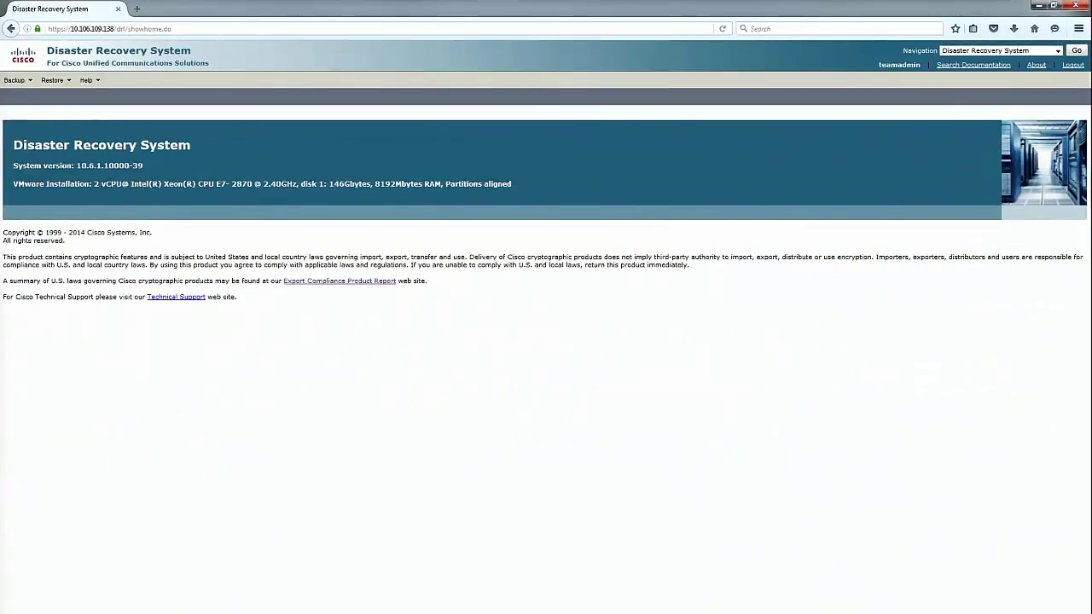
{"action": "left_click_drag", "start_coordinate": [77, 164], "coordinate": [145, 164]}
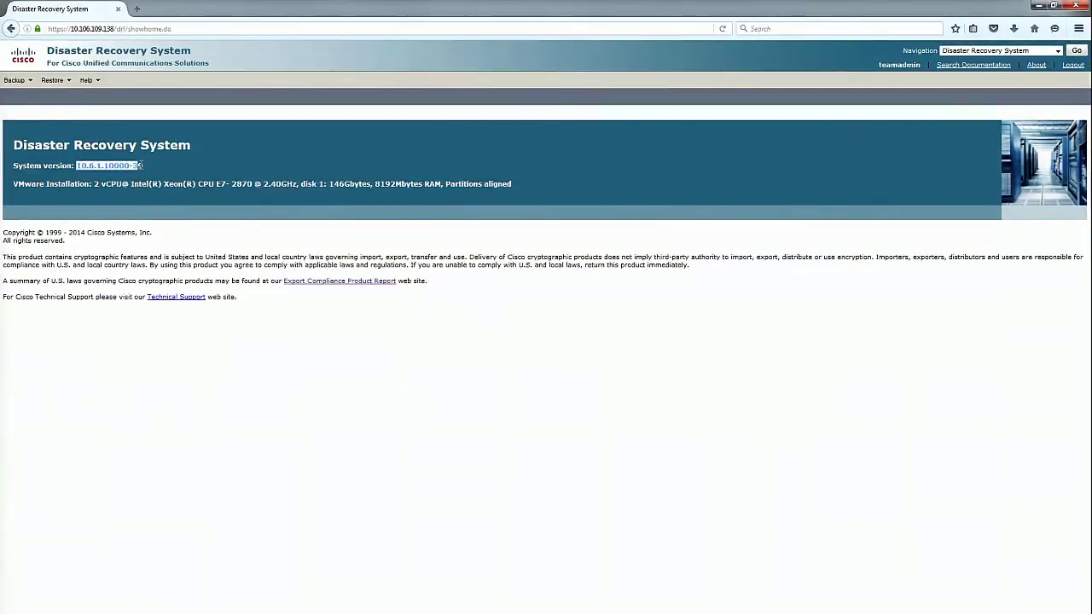
Step: Open Backup > Backup Device and confirm no backup device is configured
{"action": "left_click", "coordinate": [145, 164]}
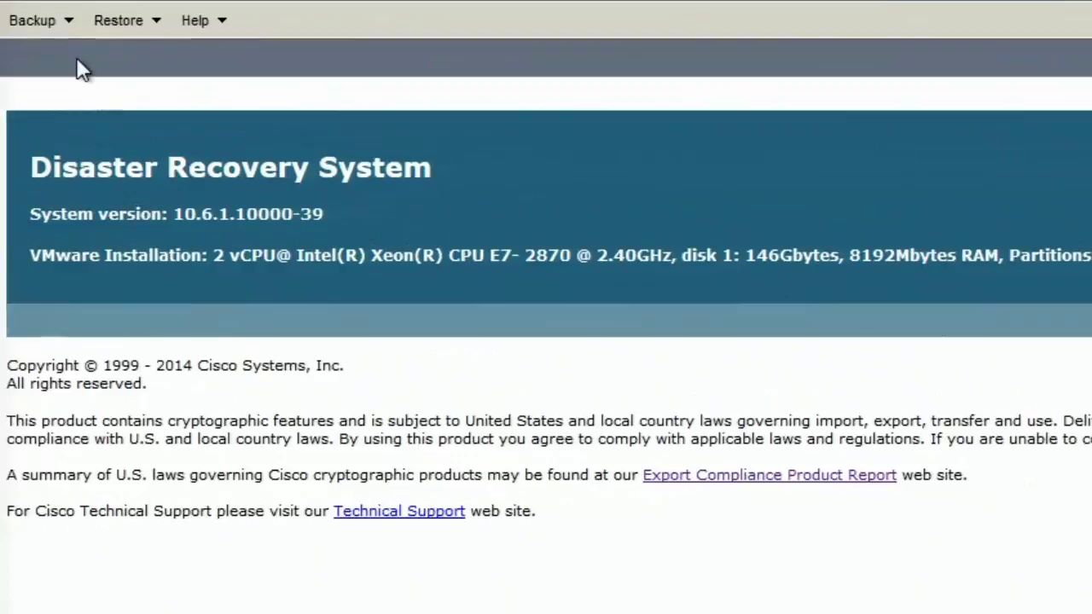
{"action": "left_click", "coordinate": [53, 36]}
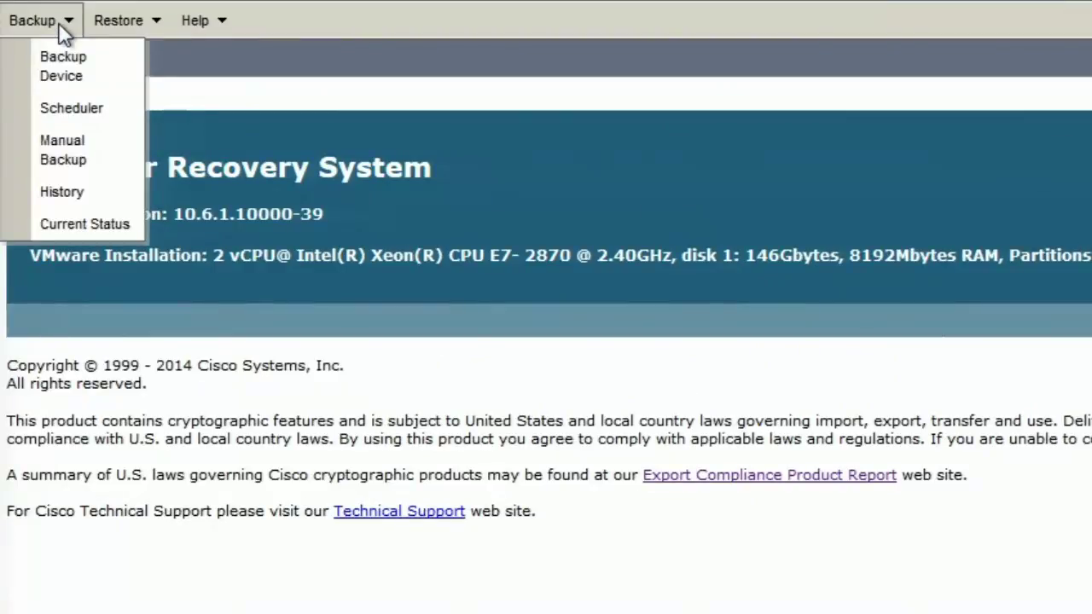
{"action": "left_click", "coordinate": [65, 82]}
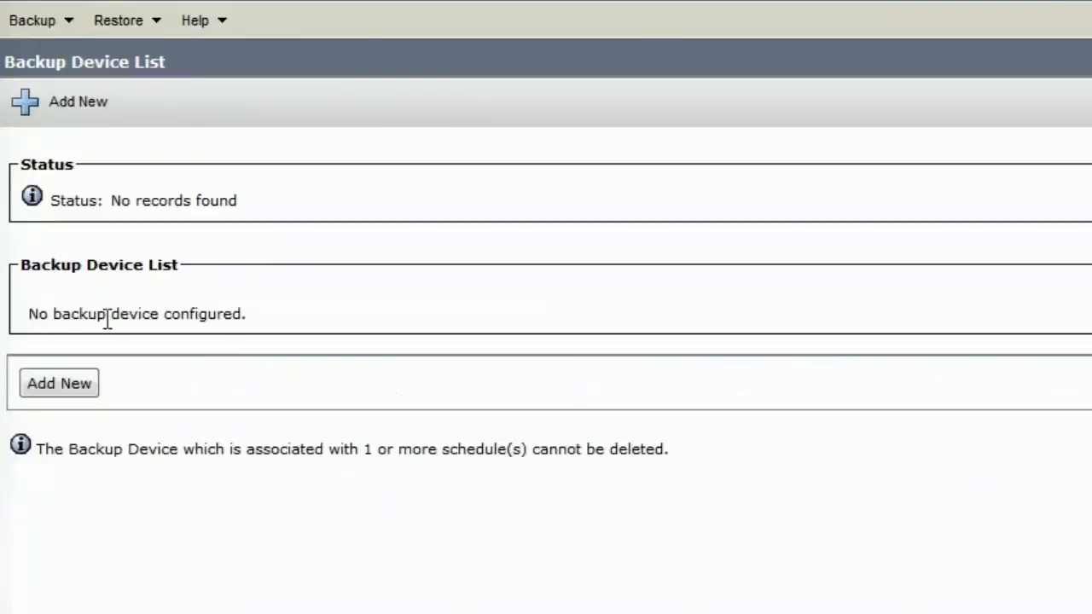
{"action": "left_click_drag", "start_coordinate": [29, 317], "coordinate": [246, 312]}
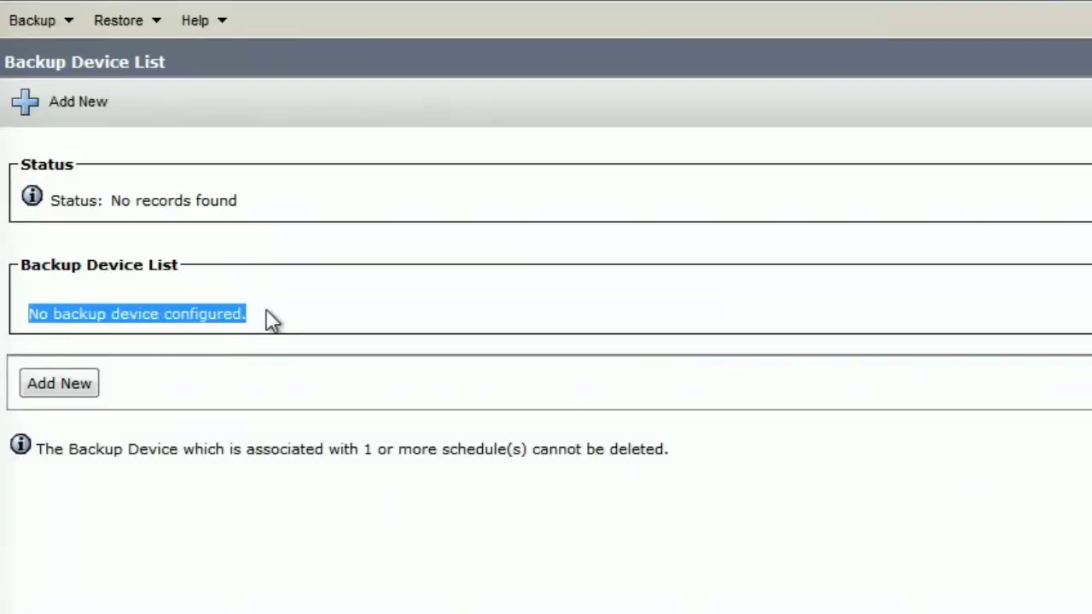
{"action": "left_click", "coordinate": [268, 316]}
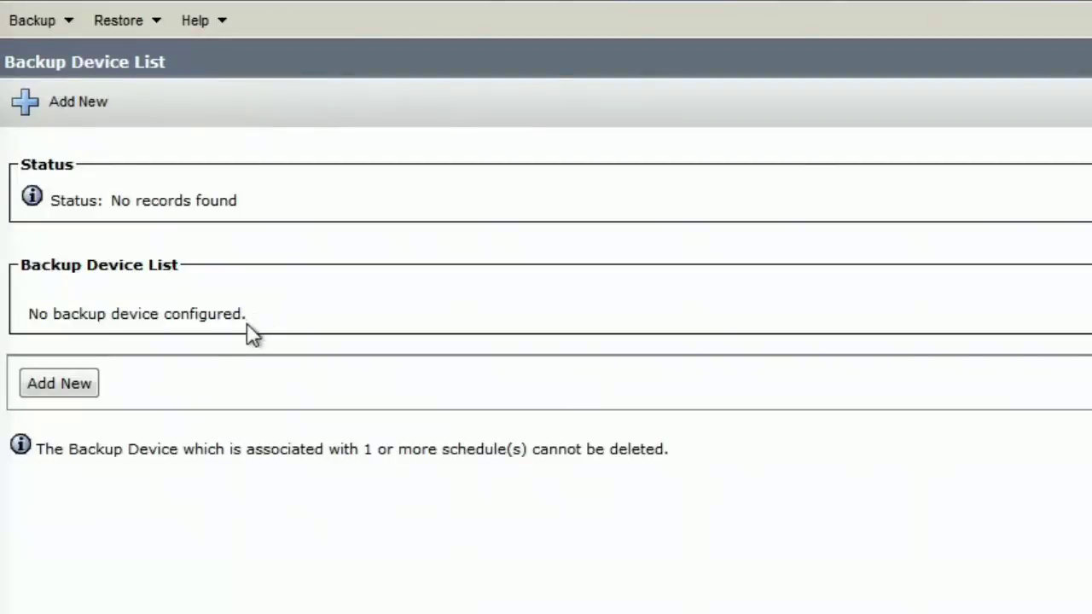
Step: Add a new backup device named 'cisco' and move to the host name field
{"action": "left_click", "coordinate": [72, 383]}
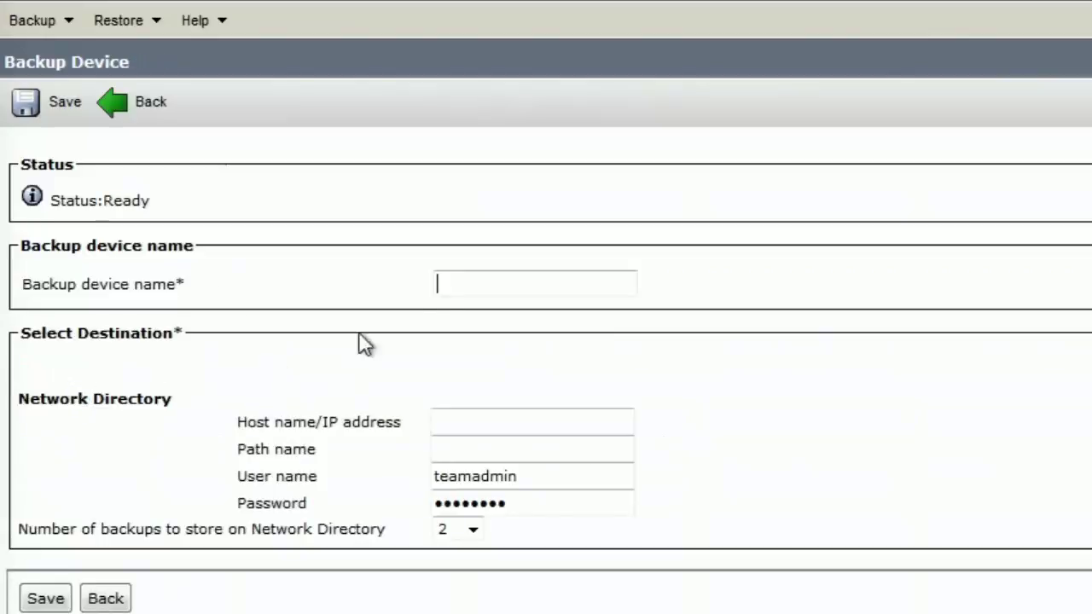
{"action": "left_click", "coordinate": [468, 285]}
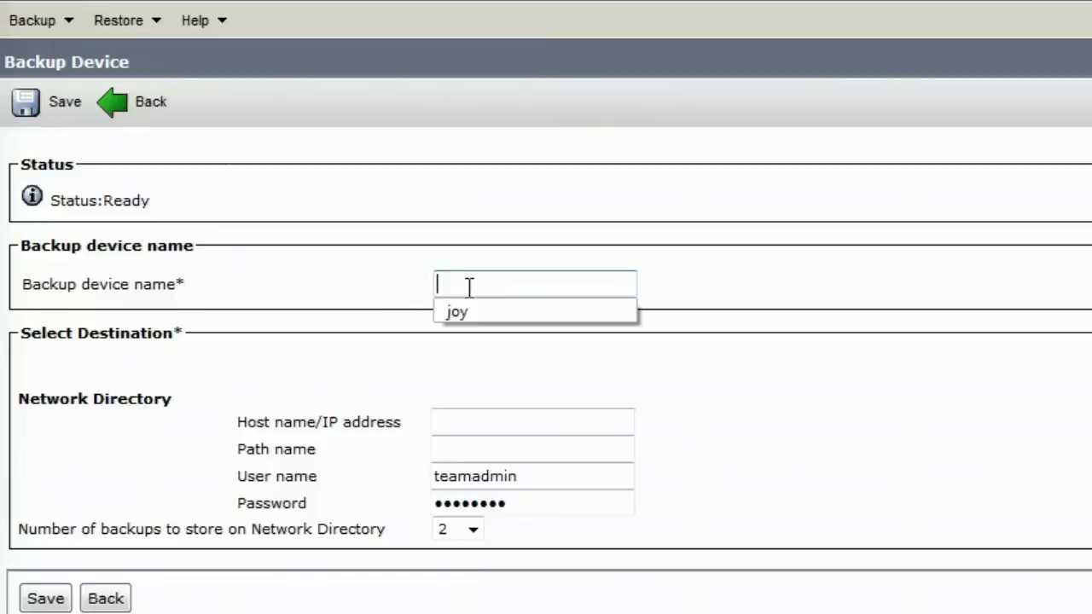
{"action": "type", "text": "cisco"}
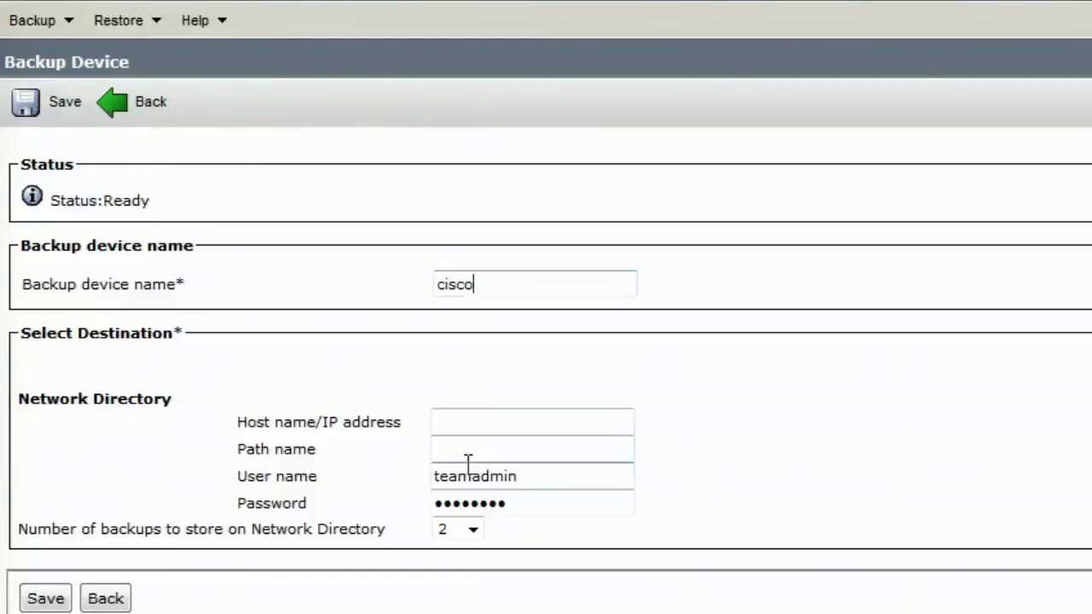
{"action": "left_click", "coordinate": [469, 421]}
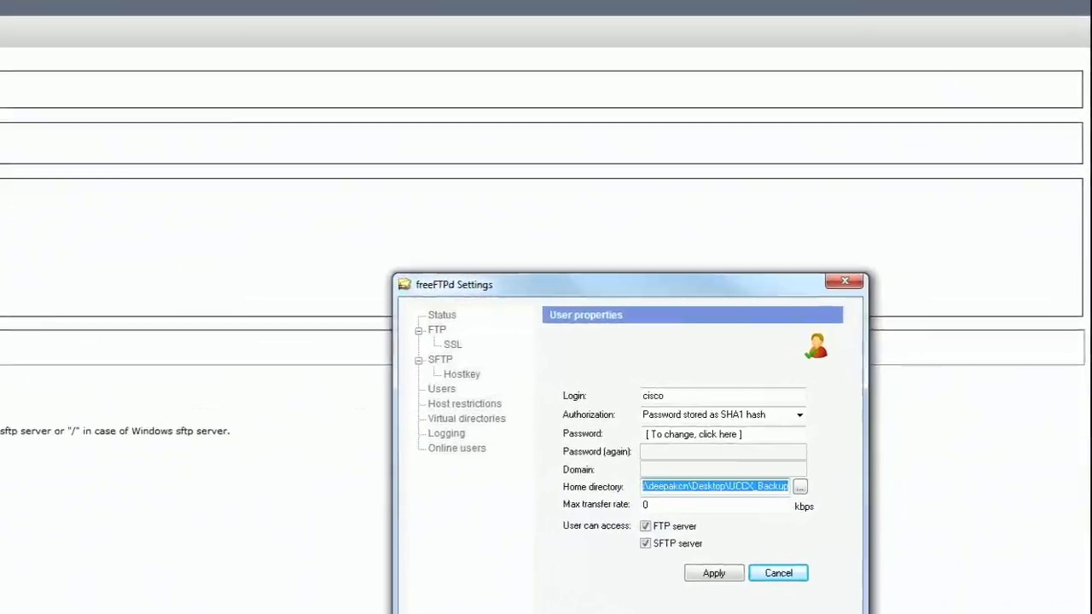
Step: Apply the cisco user's settings and copy the SFTP listen address 10.196.84.15
{"action": "left_click_drag", "start_coordinate": [568, 287], "coordinate": [553, 35]}
{"action": "left_click", "coordinate": [697, 291]}
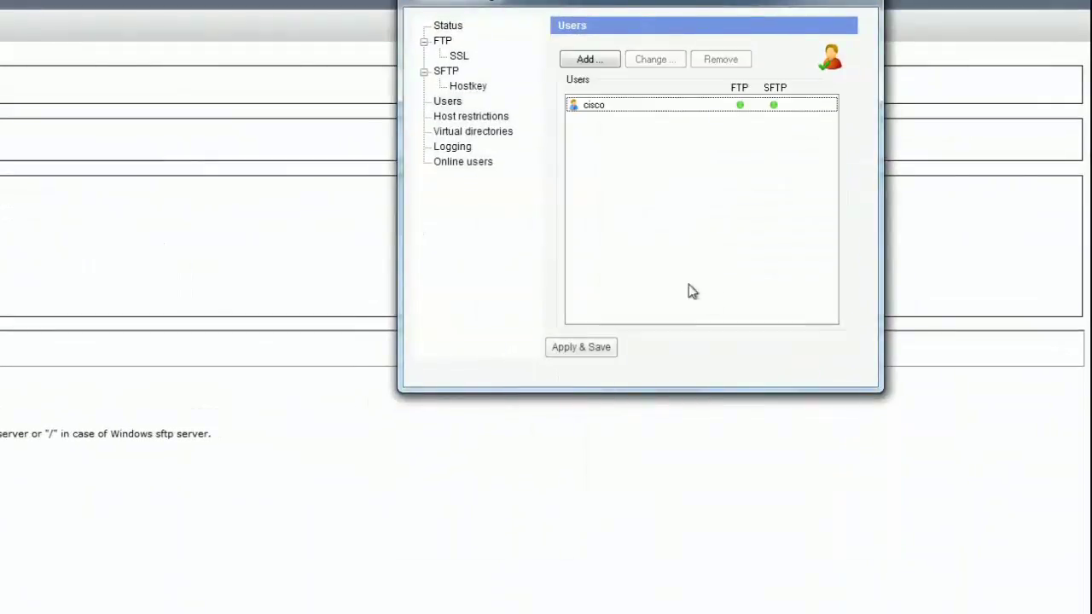
{"action": "left_click", "coordinate": [448, 74]}
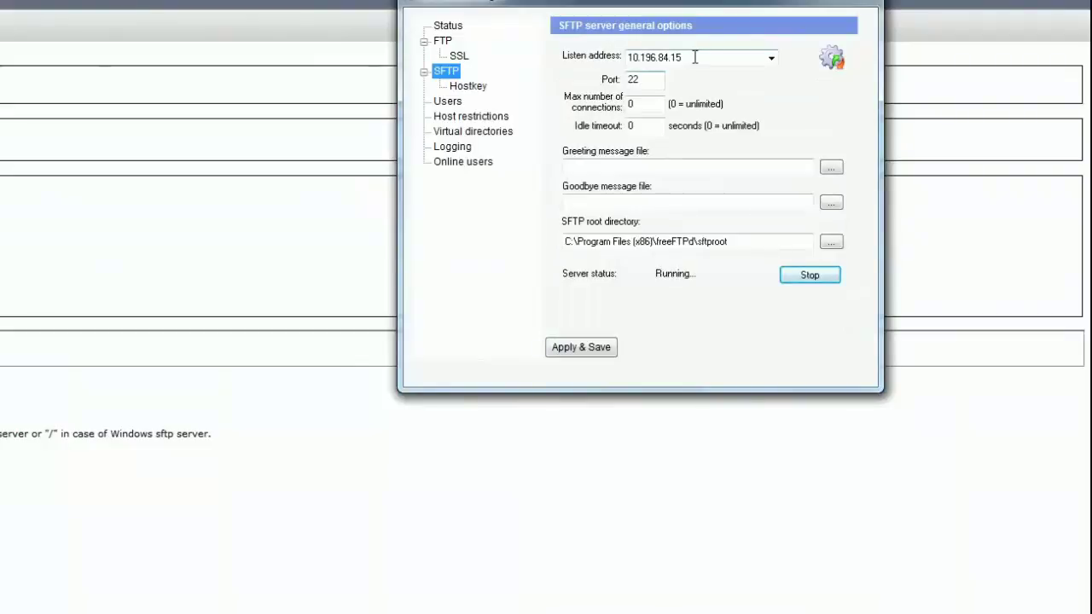
{"action": "left_click_drag", "start_coordinate": [694, 56], "coordinate": [628, 56]}
{"action": "key", "text": "ctrl+c"}
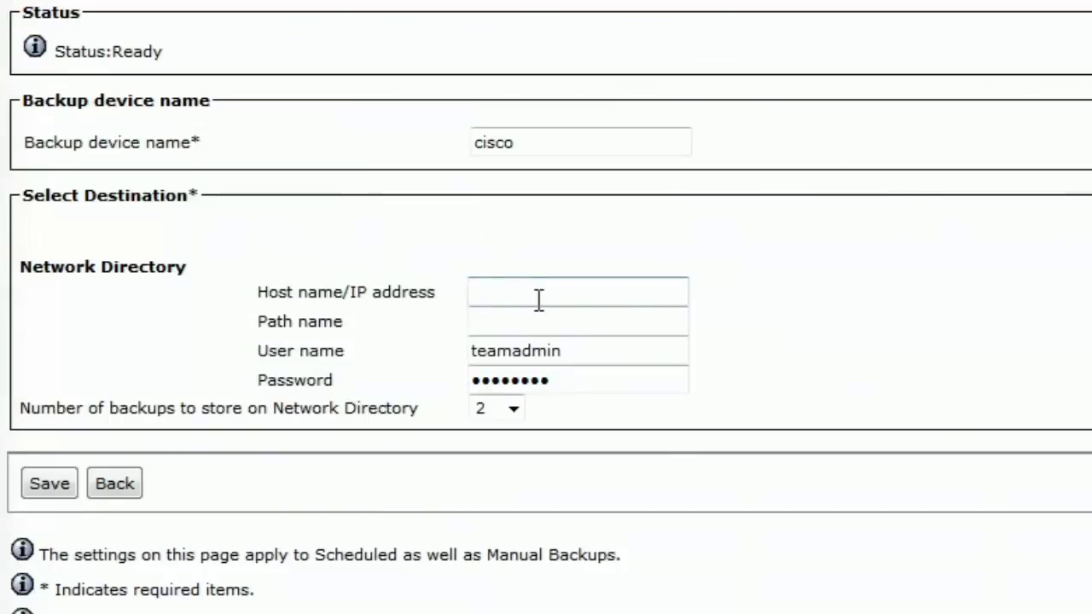
Step: Enter host 10.196.84.15 and path / for the cisco backup device
{"action": "left_click", "coordinate": [539, 298]}
{"action": "key", "text": "ctrl+v"}
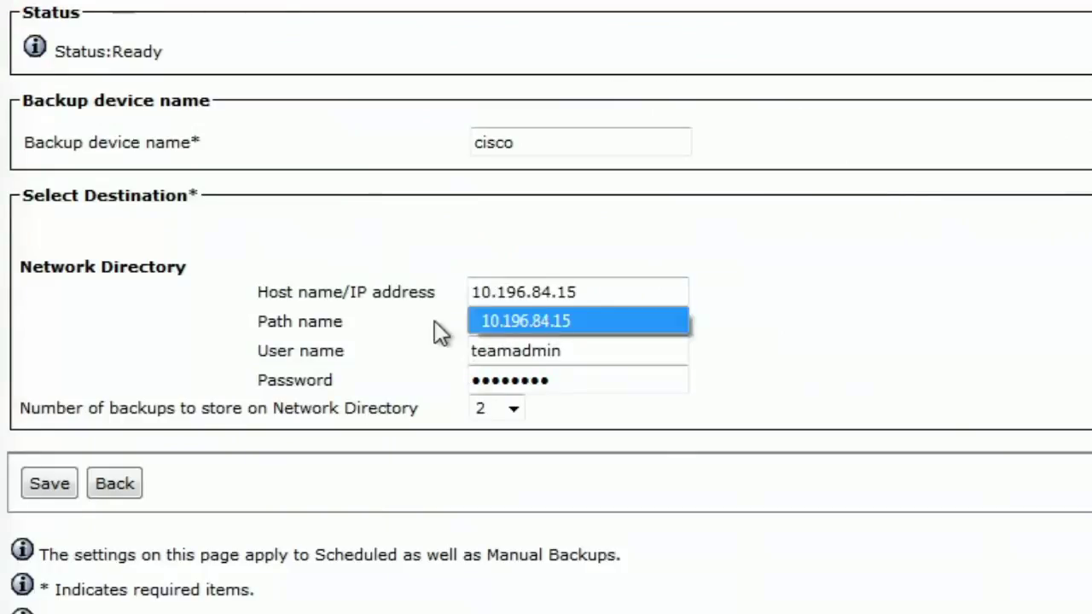
{"action": "left_click", "coordinate": [521, 324]}
{"action": "type", "text": "/"}
{"action": "key", "text": "Down"}
{"action": "key", "text": "Return"}
Step: Replace the user name with cisco and enter the SFTP user's password
{"action": "left_click", "coordinate": [599, 362]}
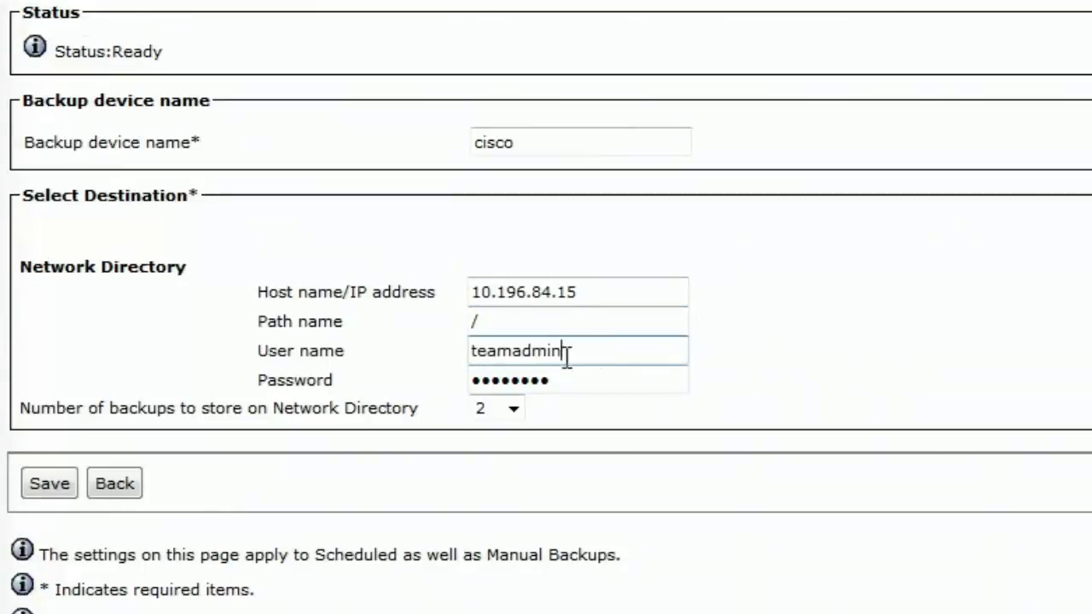
{"action": "left_click_drag", "start_coordinate": [566, 352], "coordinate": [396, 359]}
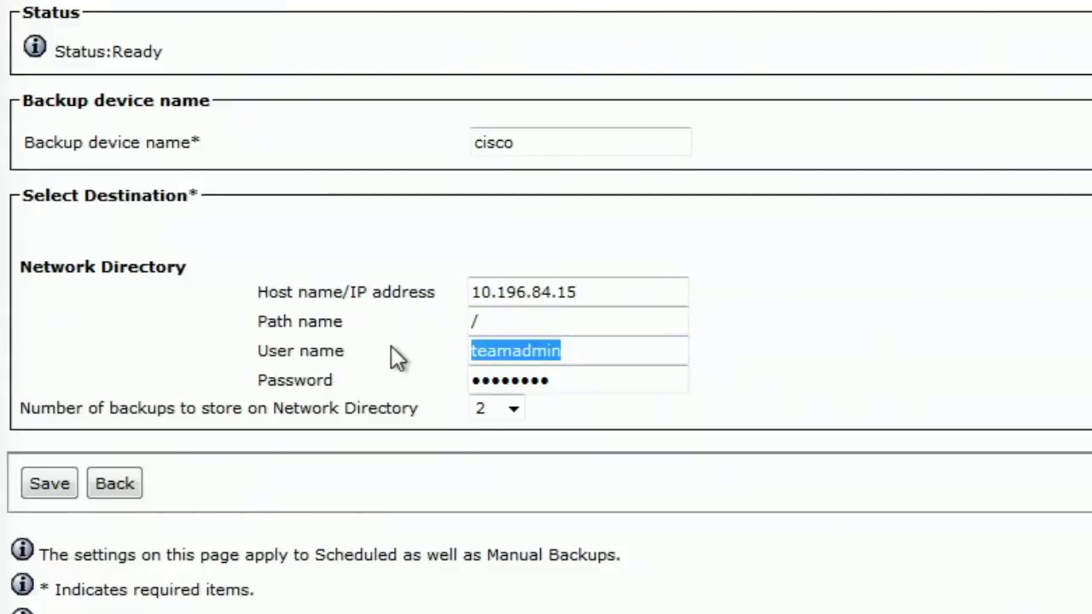
{"action": "type", "text": "cisco"}
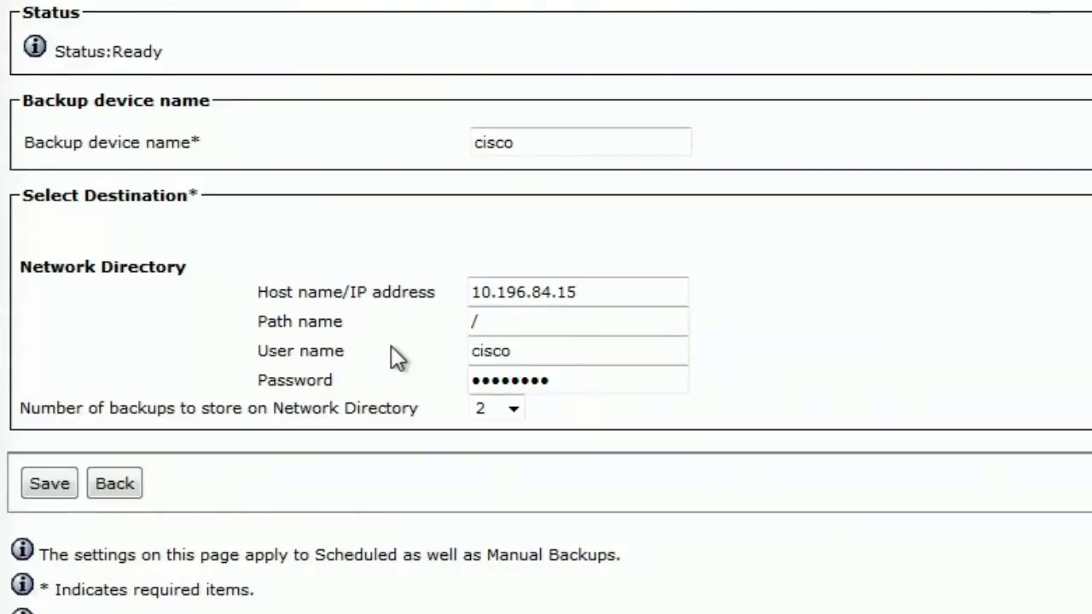
{"action": "left_click_drag", "start_coordinate": [589, 378], "coordinate": [451, 370]}
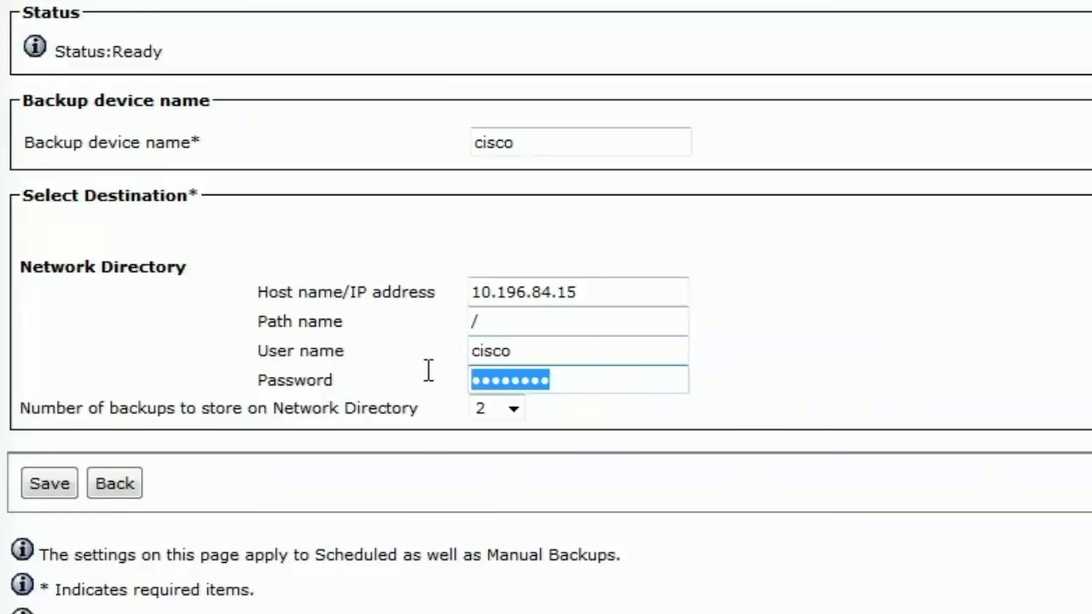
{"action": "type", "text": "cisco"}
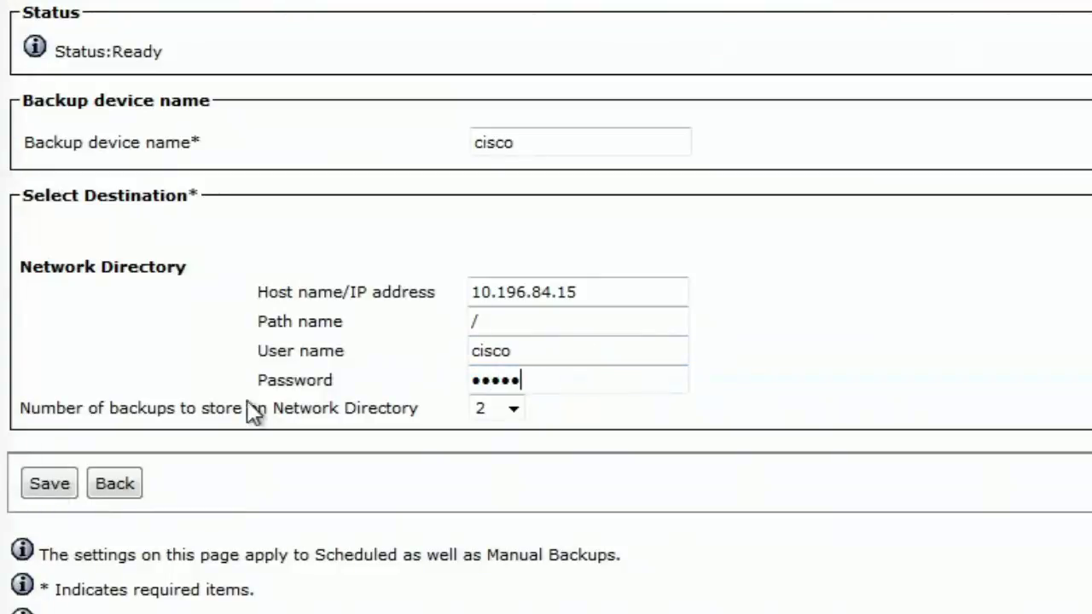
Step: Save the cisco backup device and confirm the Update successful status
{"action": "left_click", "coordinate": [40, 487]}
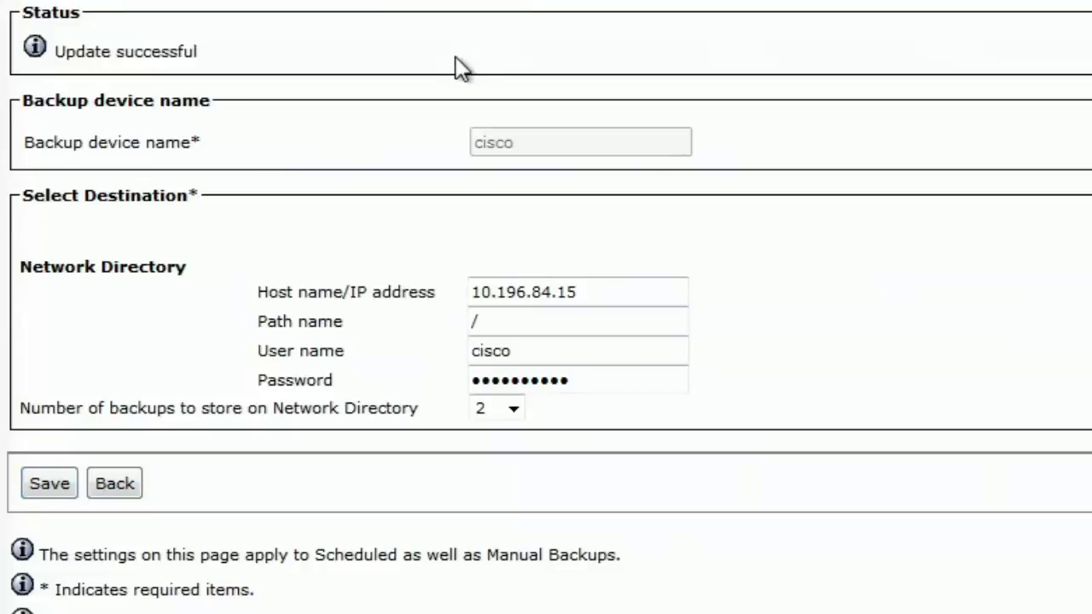
{"action": "left_click_drag", "start_coordinate": [205, 56], "coordinate": [43, 48]}
{"action": "left_click", "coordinate": [101, 140]}
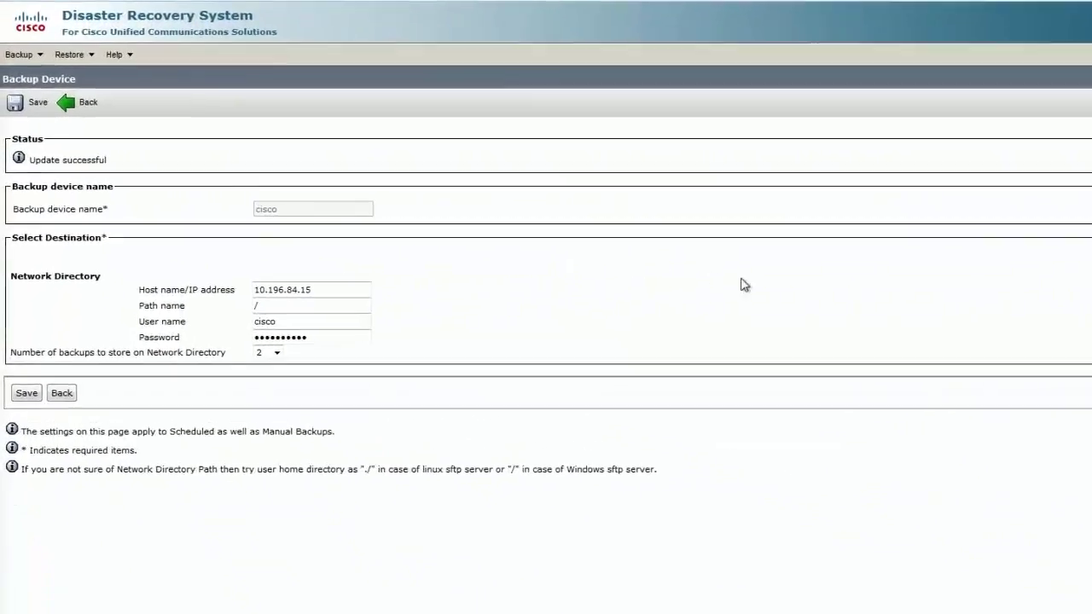
{"action": "mouse_move", "coordinate": [26, 54]}
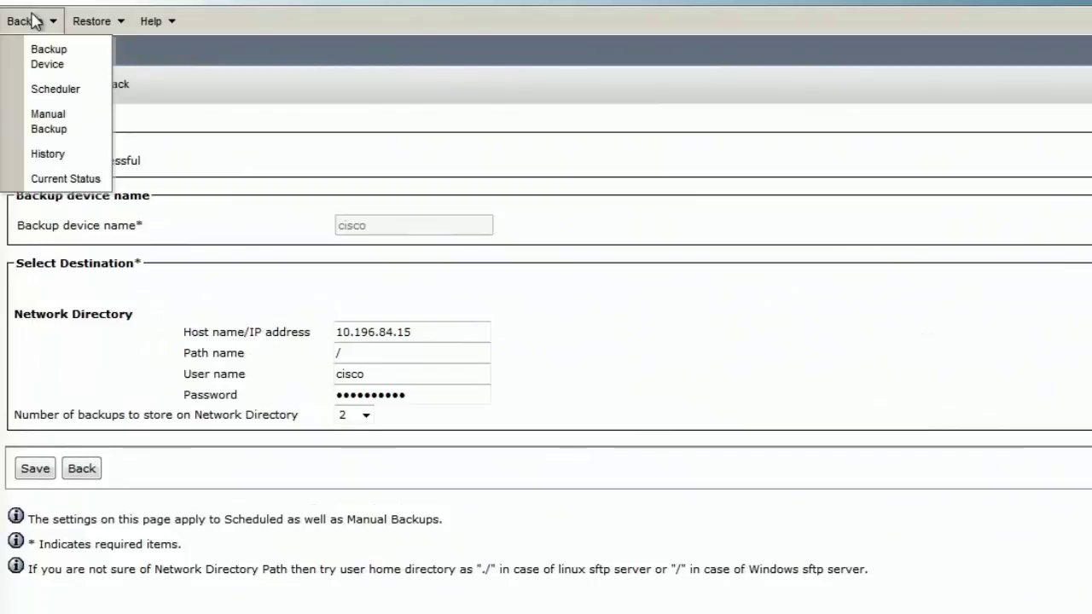
Step: On the Manual Backup page choose device cisco and tick the UCCX feature
{"action": "left_click", "coordinate": [68, 129]}
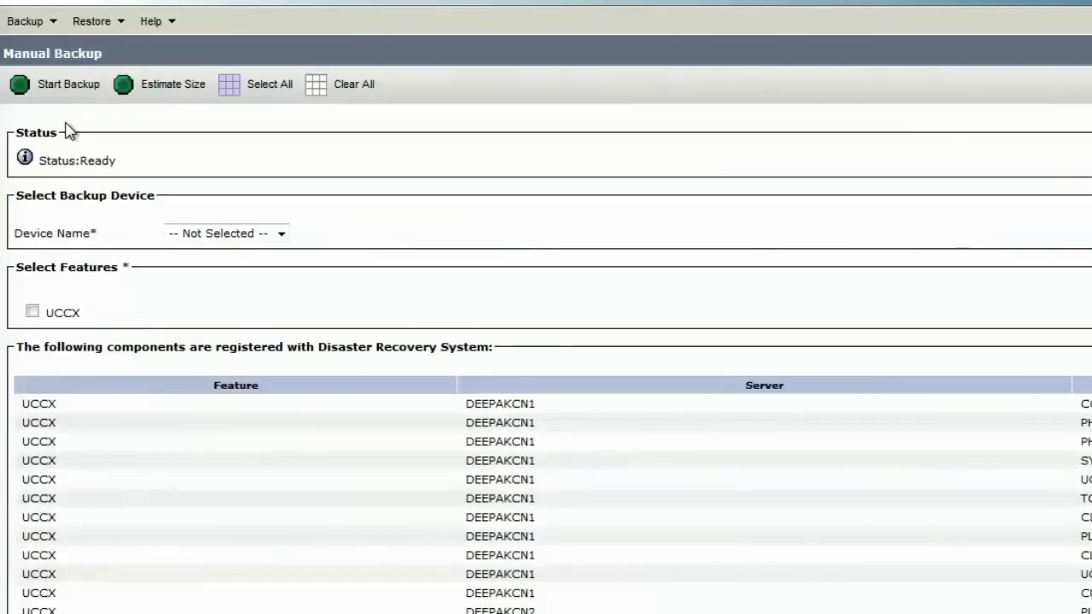
{"action": "left_click", "coordinate": [215, 238]}
{"action": "left_click", "coordinate": [209, 271]}
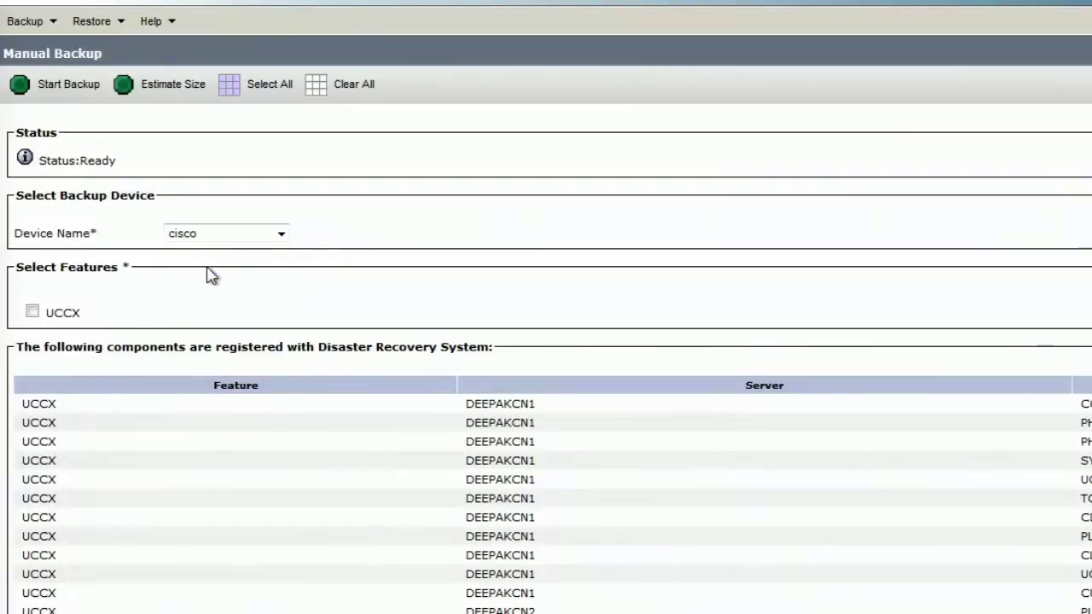
{"action": "left_click", "coordinate": [31, 312]}
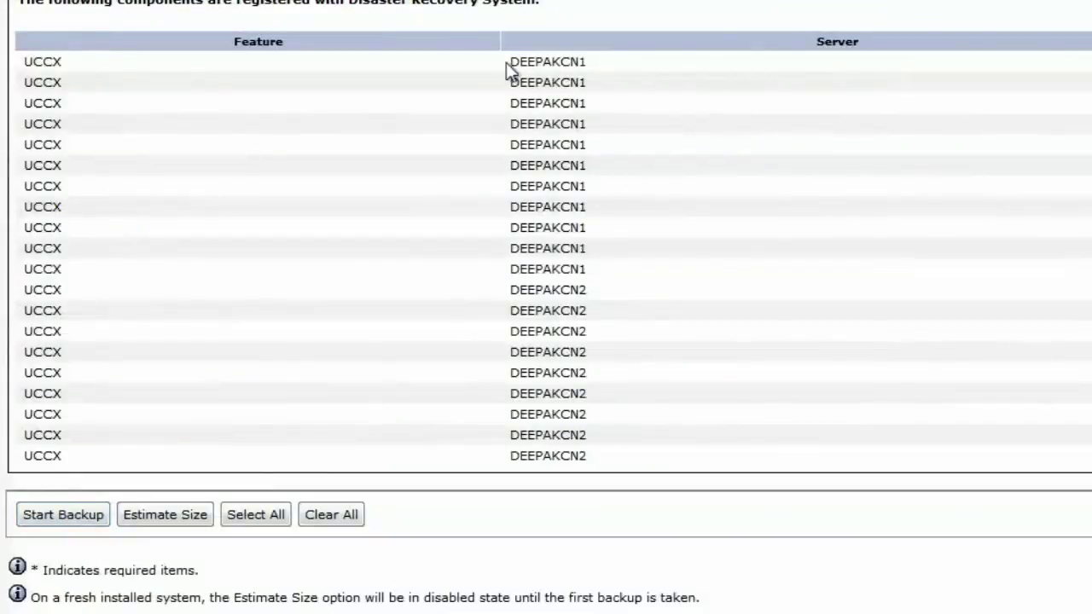
Step: Review the DEEPAKCN1 and DEEPAKCN2 components, then start the backup
{"action": "left_click_drag", "start_coordinate": [514, 61], "coordinate": [620, 275]}
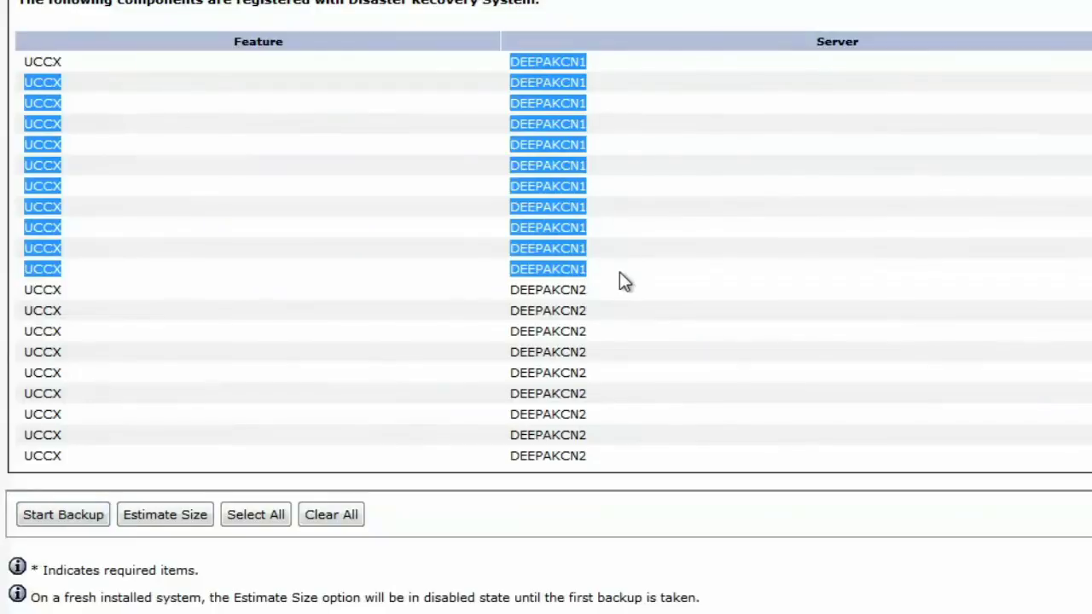
{"action": "left_click", "coordinate": [621, 282]}
{"action": "left_click_drag", "start_coordinate": [508, 295], "coordinate": [609, 470]}
{"action": "left_click", "coordinate": [626, 451]}
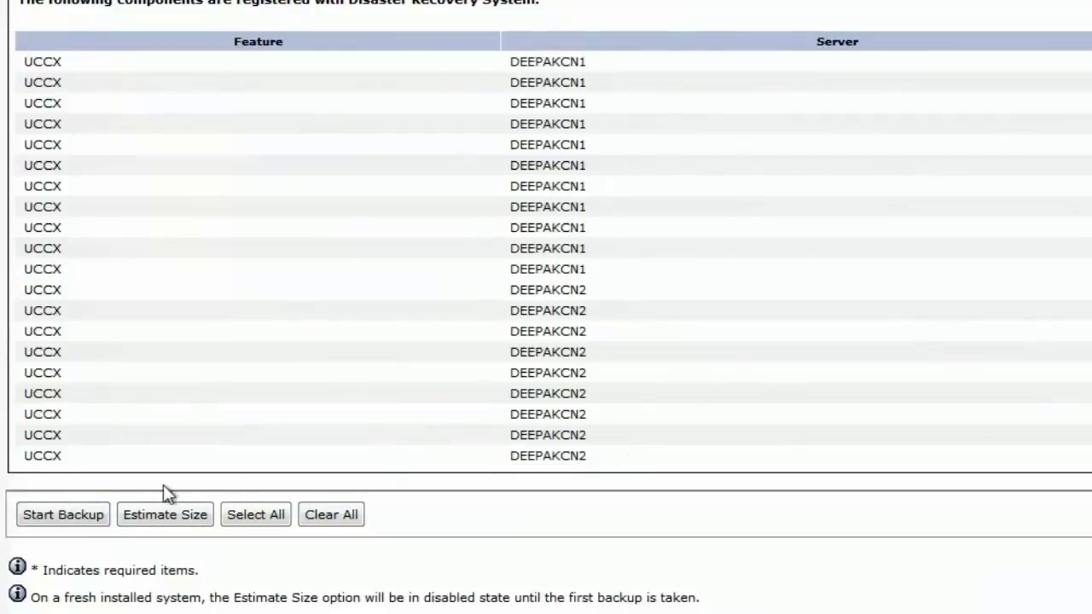
{"action": "left_click", "coordinate": [64, 515]}
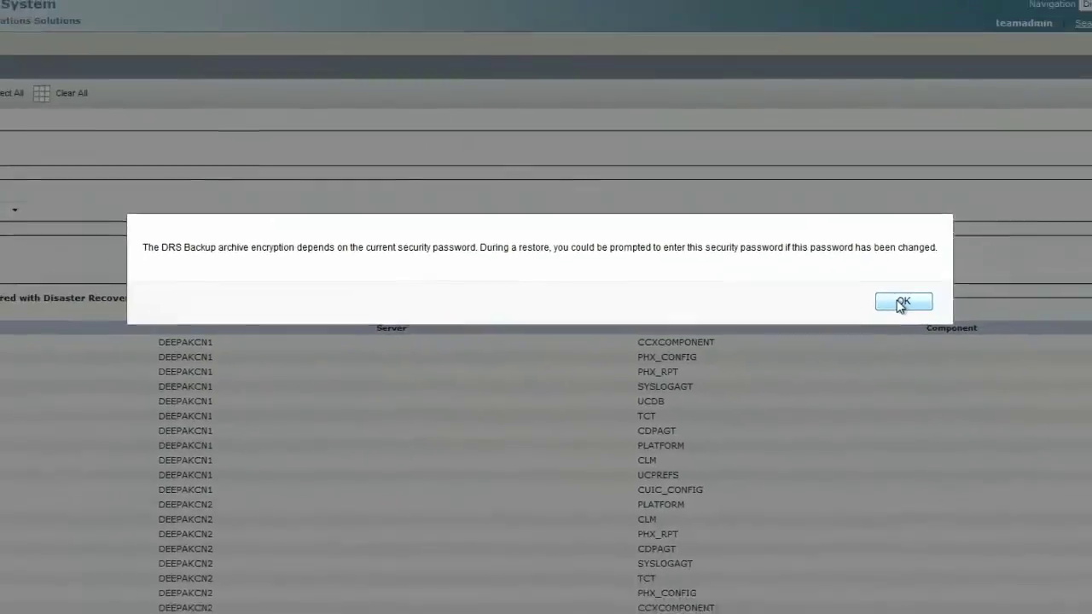
Step: Accept the DRS security password warning with OK
{"action": "left_click", "coordinate": [988, 335]}
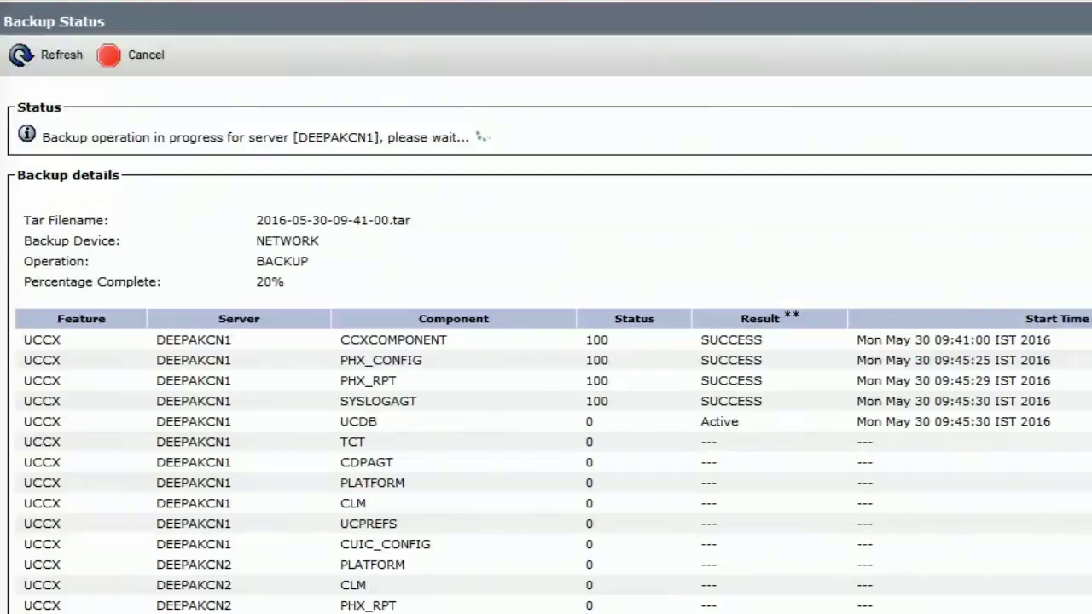
{"action": "double_click", "coordinate": [277, 285]}
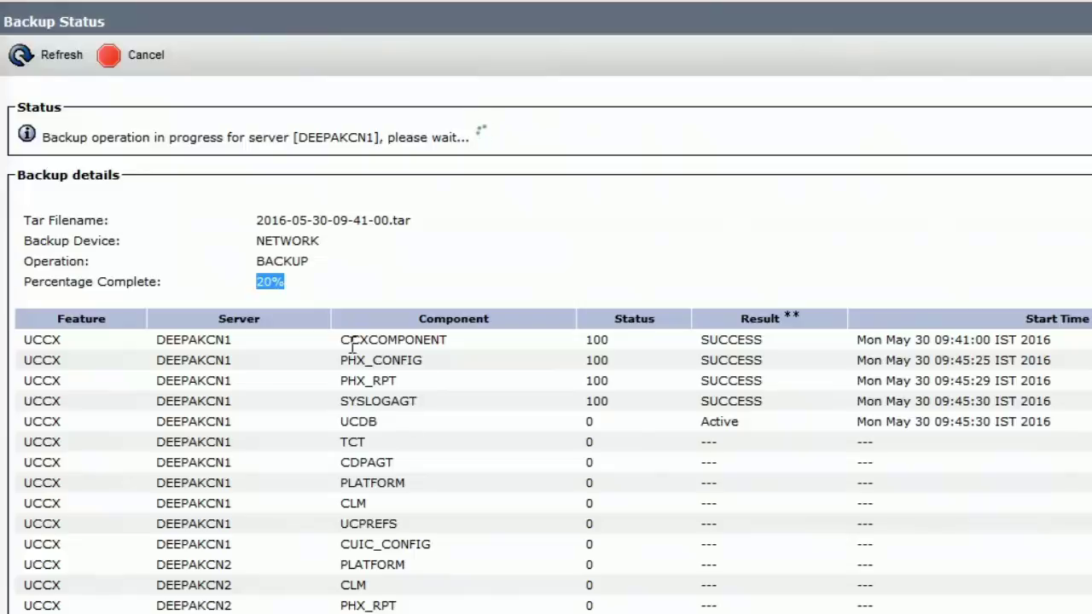
{"action": "left_click_drag", "start_coordinate": [341, 334], "coordinate": [785, 401]}
{"action": "left_click", "coordinate": [785, 400]}
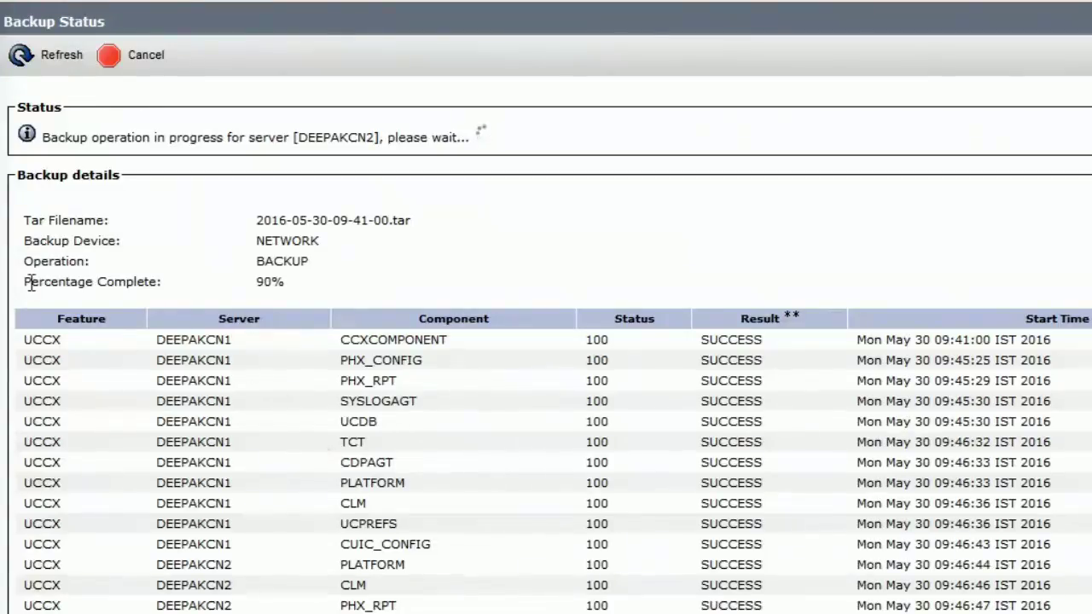
{"action": "left_click_drag", "start_coordinate": [31, 284], "coordinate": [296, 283]}
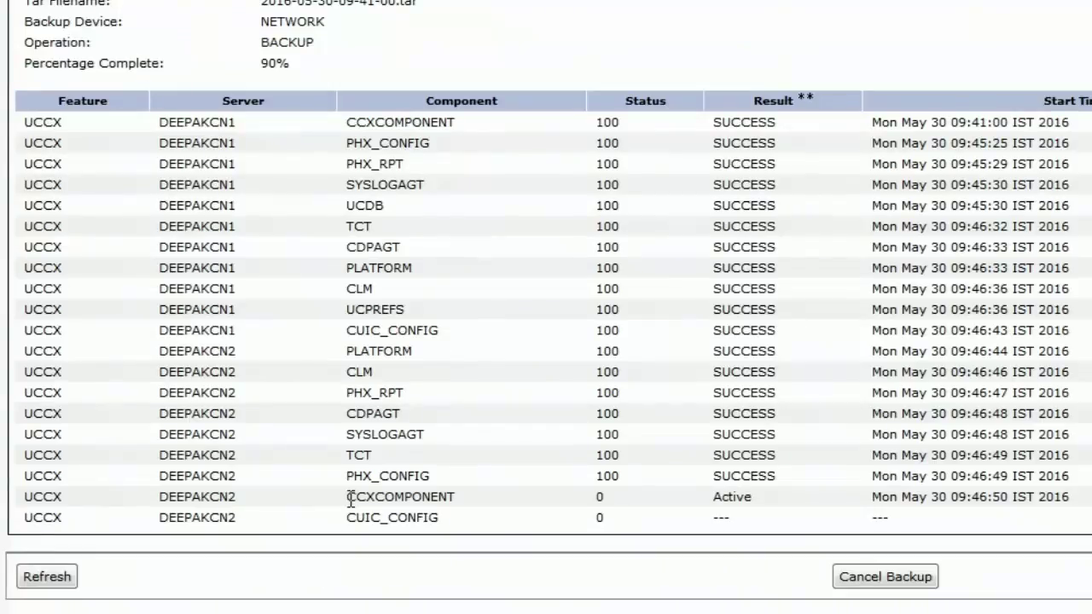
{"action": "left_click_drag", "start_coordinate": [350, 500], "coordinate": [446, 529]}
{"action": "left_click", "coordinate": [451, 528]}
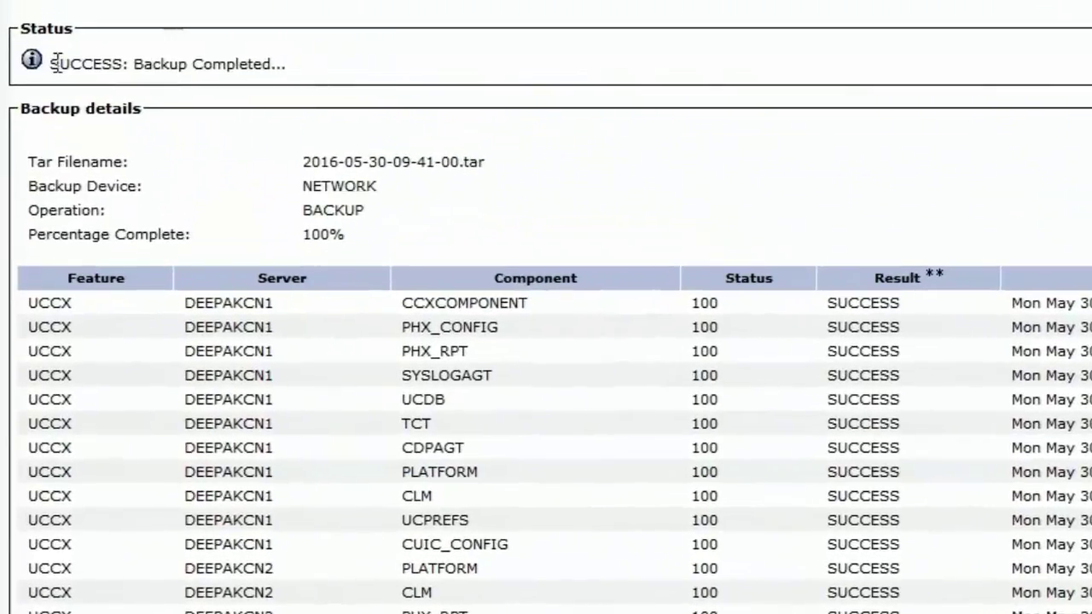
Step: Highlight the 'SUCCESS: Backup Completed' message, the successful component rows and the 100% completion figure
{"action": "left_click_drag", "start_coordinate": [50, 22], "coordinate": [280, 31]}
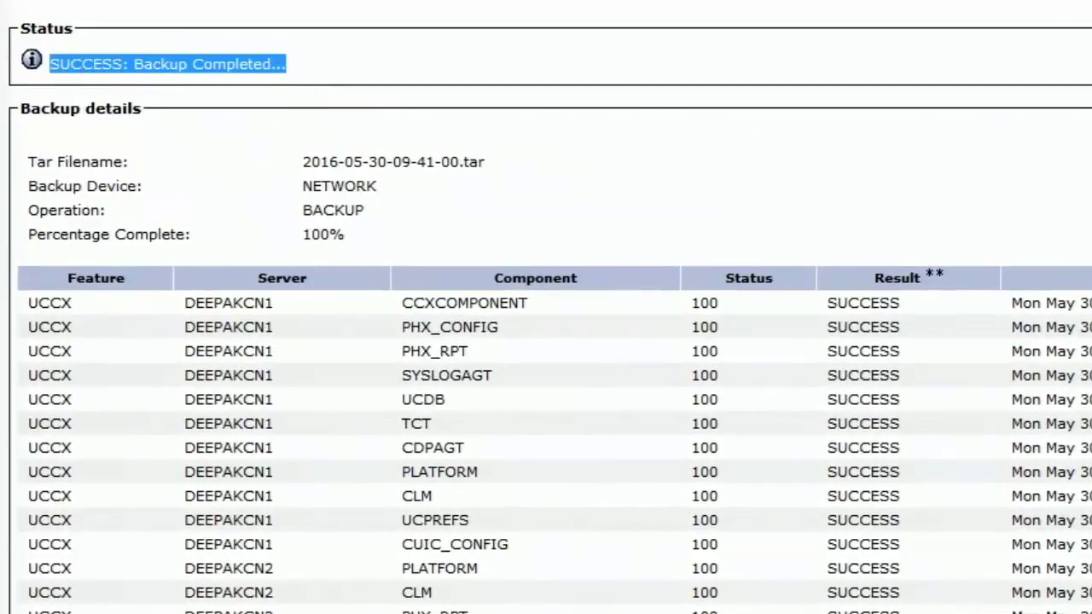
{"action": "left_click_drag", "start_coordinate": [709, 282], "coordinate": [757, 613]}
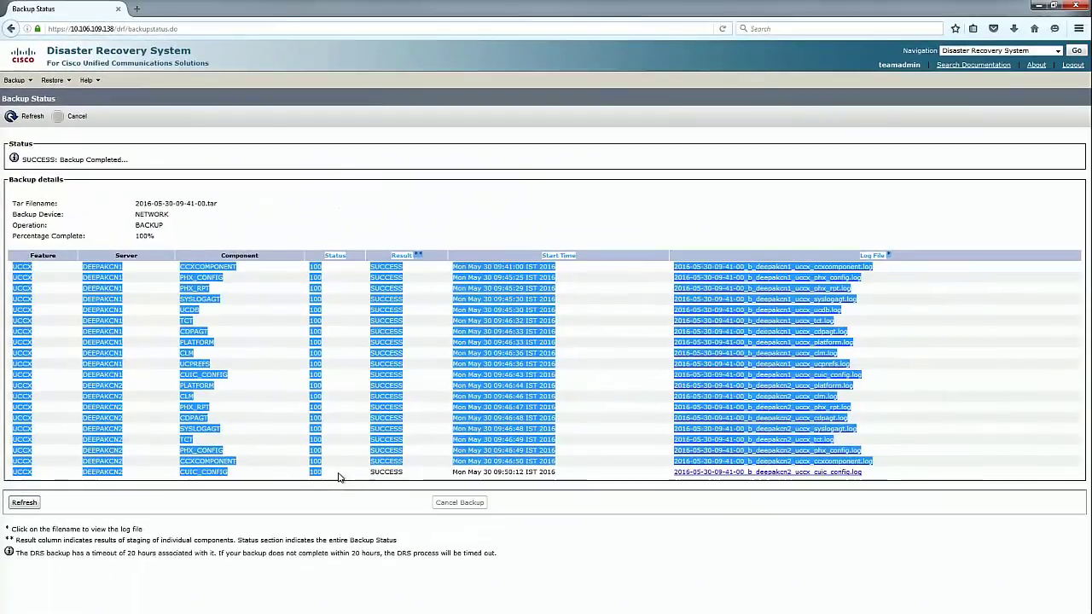
{"action": "left_click", "coordinate": [337, 478]}
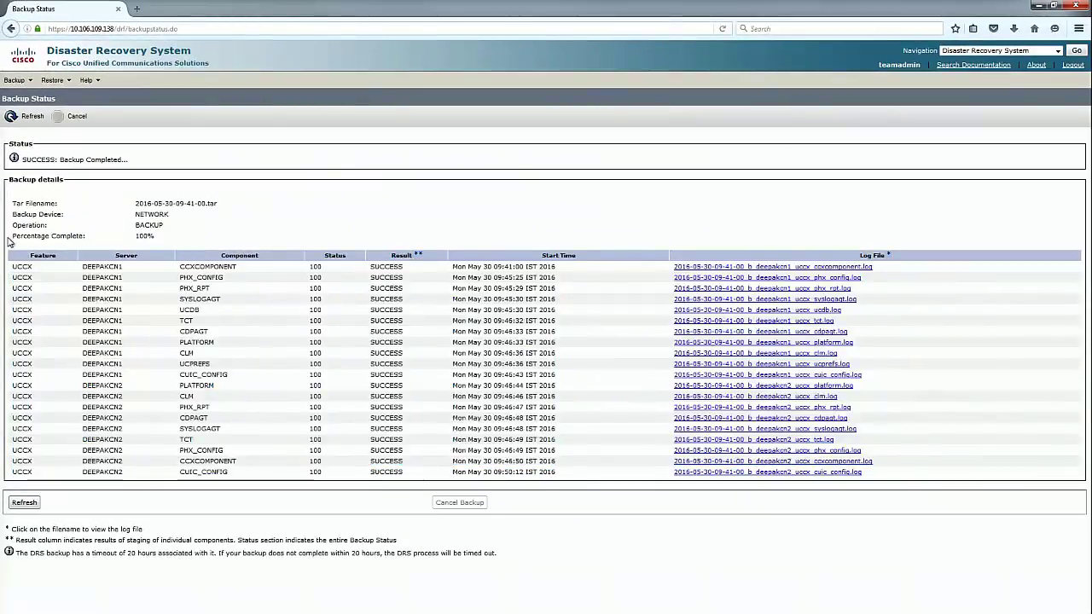
{"action": "left_click_drag", "start_coordinate": [12, 236], "coordinate": [174, 240]}
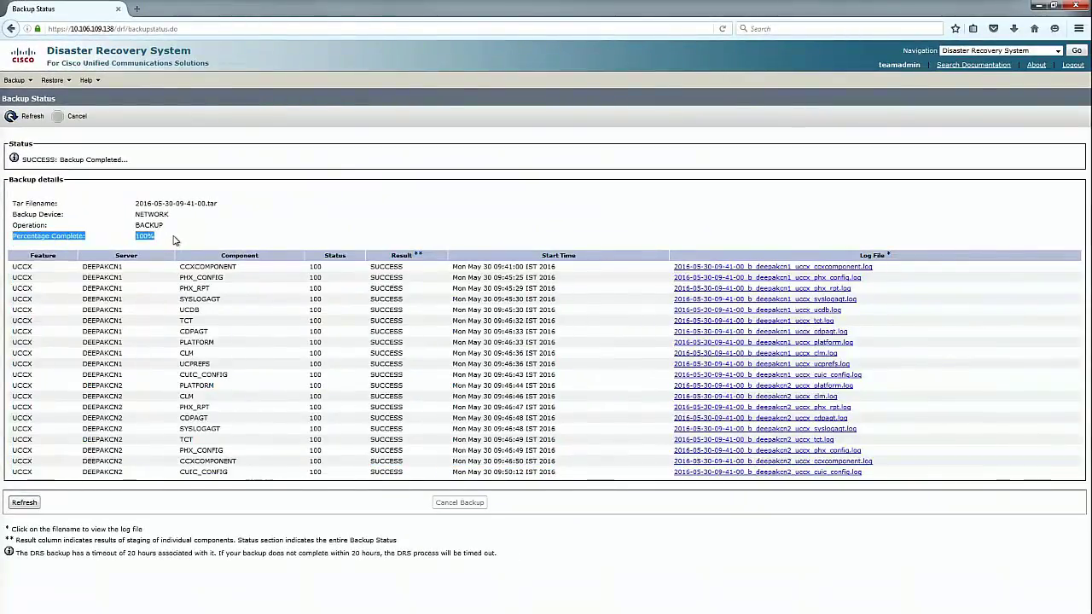
{"action": "left_click", "coordinate": [173, 240]}
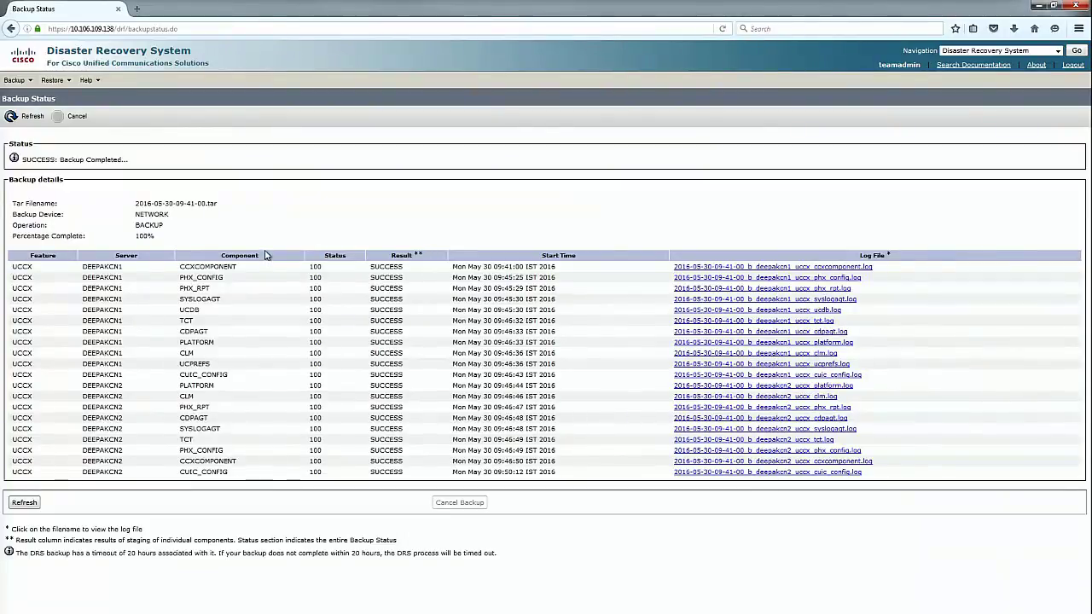
{"action": "left_click", "coordinate": [15, 79]}
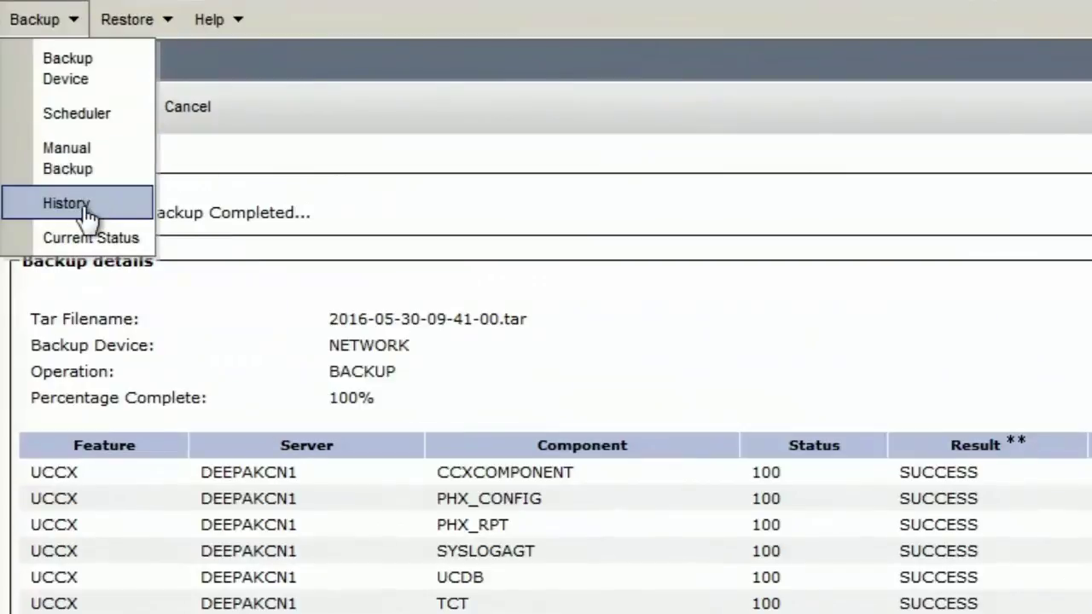
{"action": "left_click", "coordinate": [87, 209]}
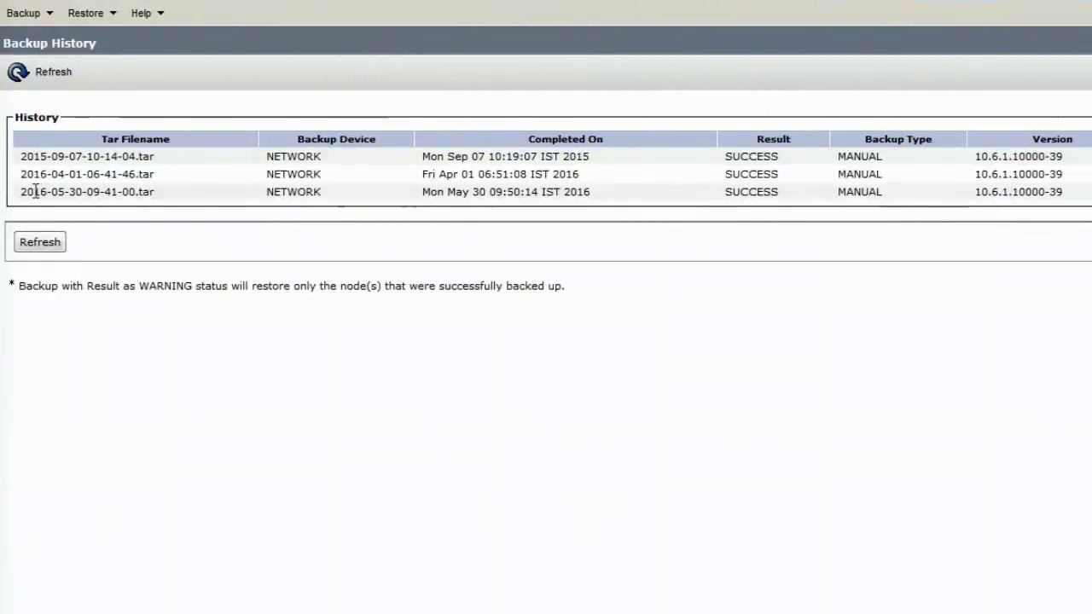
{"action": "left_click_drag", "start_coordinate": [35, 191], "coordinate": [1075, 196]}
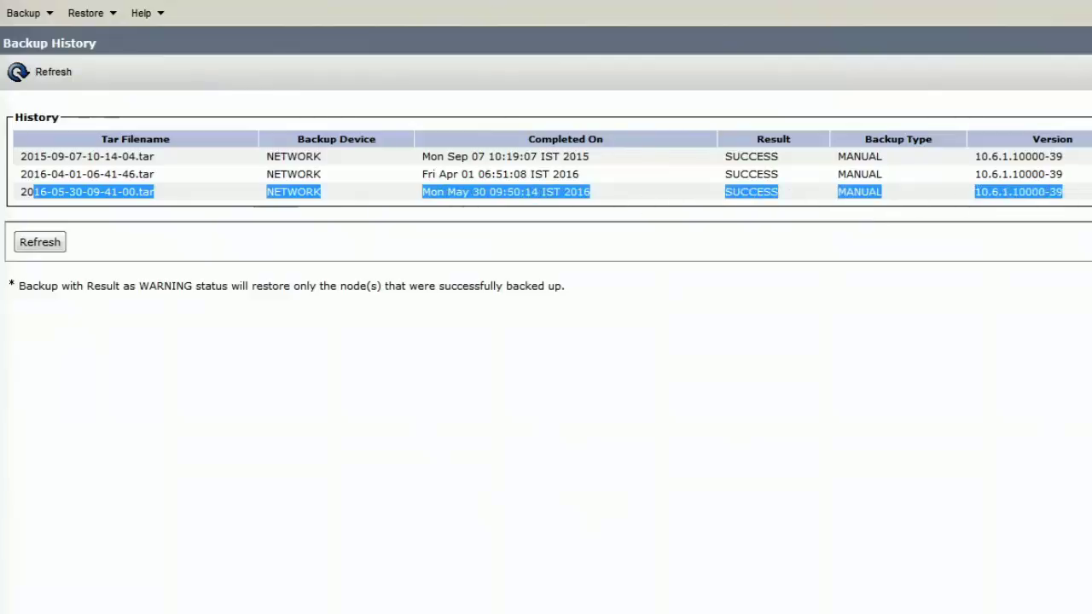
{"action": "left_click", "coordinate": [1000, 234]}
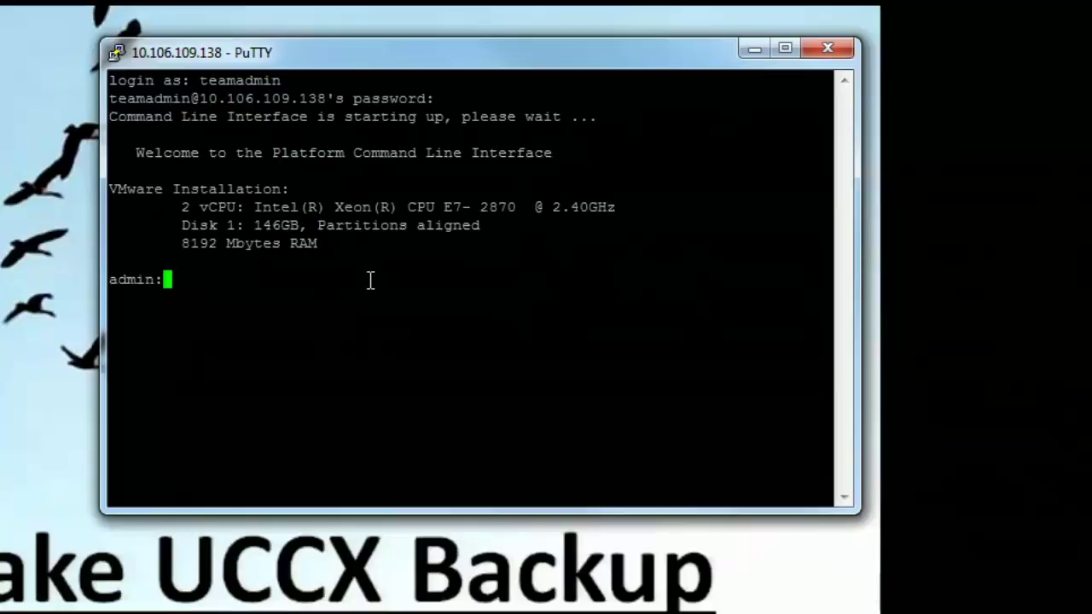
Step: Run 'file tail install system-history.log' and highlight the DRS Backup start line at 09:40:59
{"action": "type", "text": "file t"}
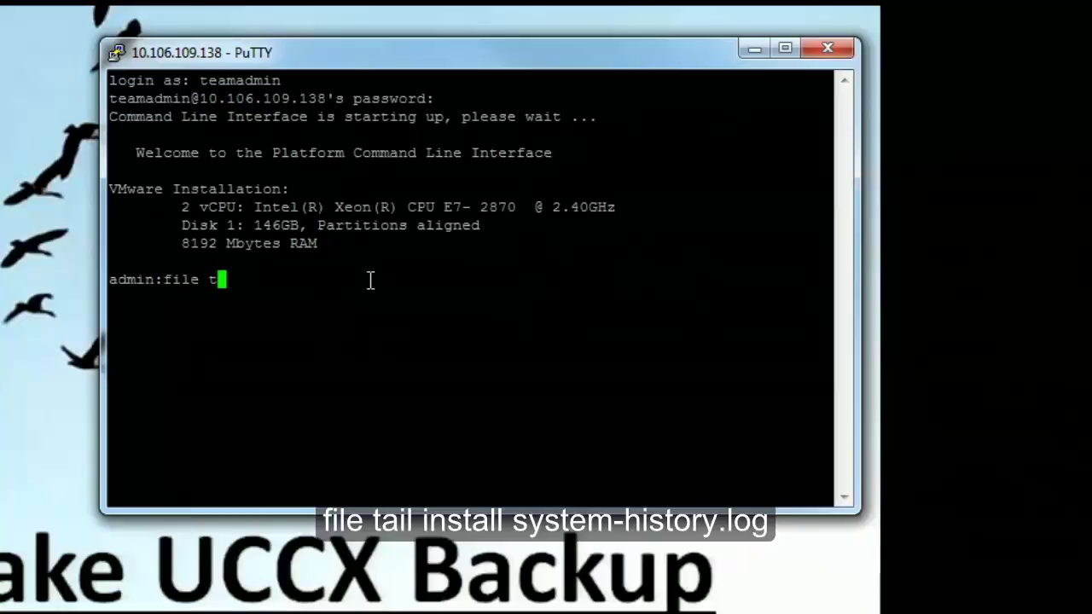
{"action": "type", "text": "ail insta"}
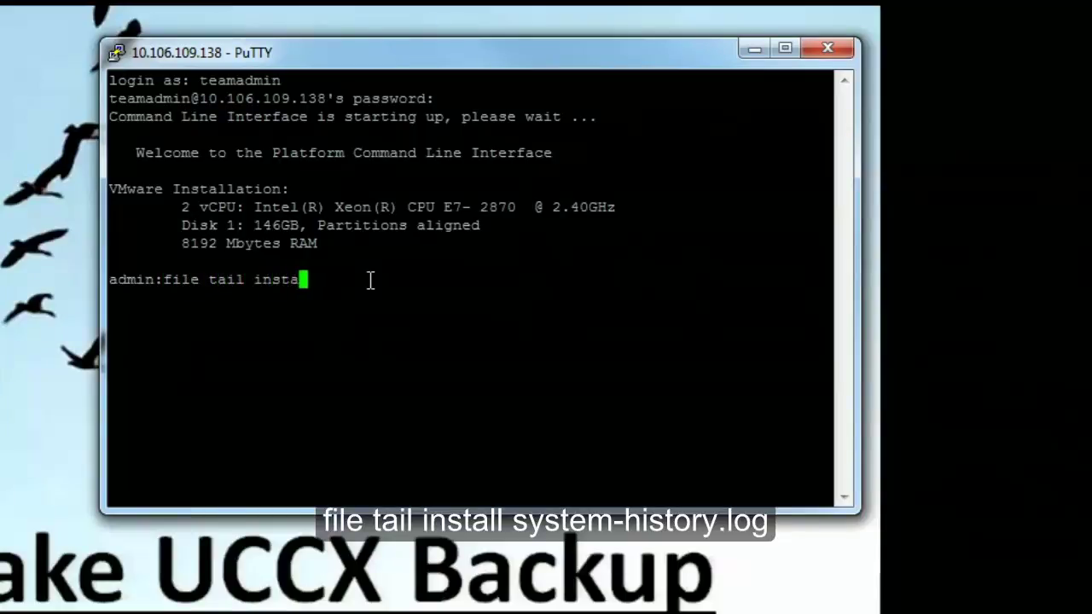
{"action": "type", "text": "ll system-history.log"}
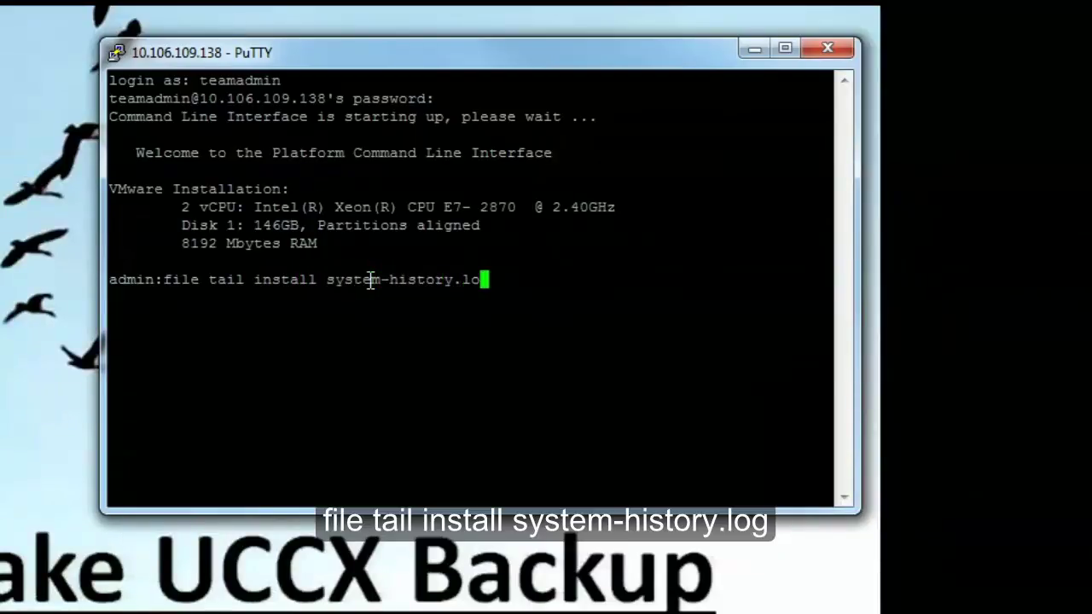
{"action": "key", "text": "Return"}
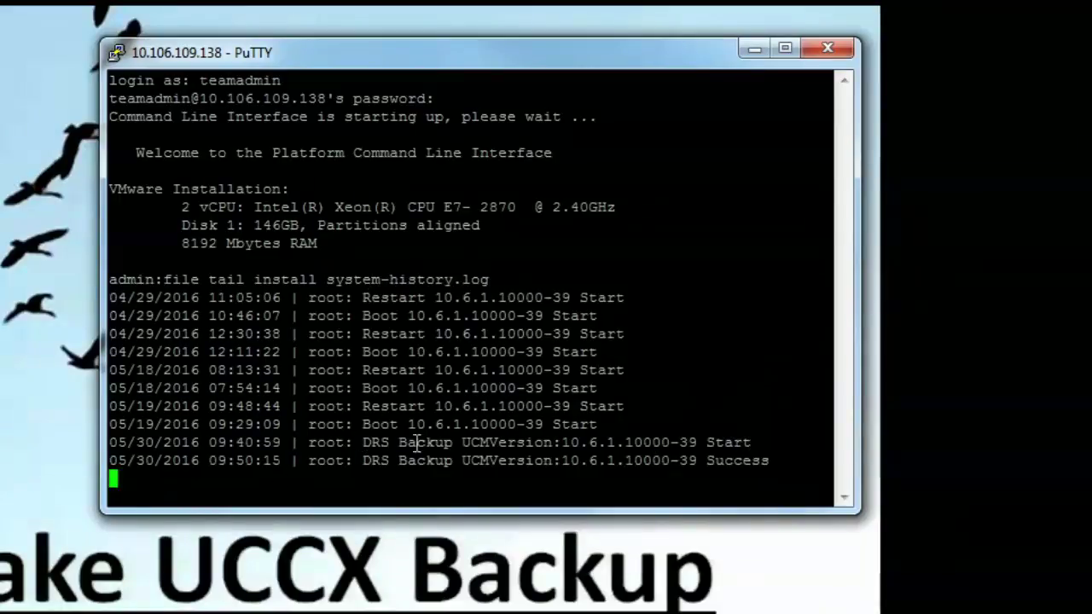
{"action": "left_click_drag", "start_coordinate": [365, 443], "coordinate": [451, 448]}
{"action": "left_click_drag", "start_coordinate": [563, 443], "coordinate": [754, 443]}
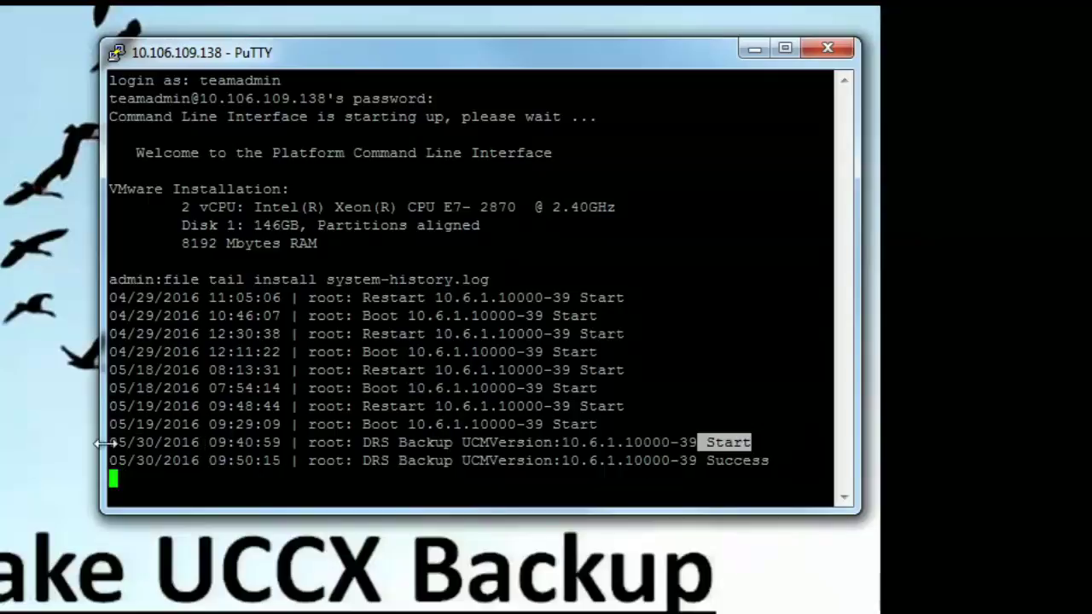
{"action": "left_click_drag", "start_coordinate": [109, 442], "coordinate": [282, 451]}
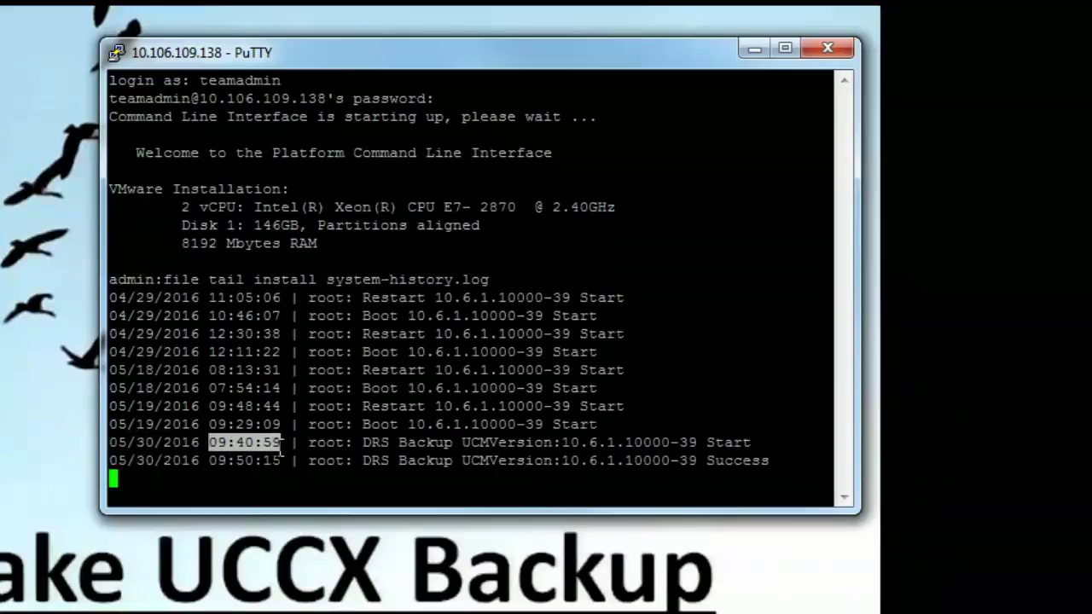
Step: Highlight the backup finish time 09:50:15 and its Success result on the last log line
{"action": "left_click", "coordinate": [224, 460]}
{"action": "left_click_drag", "start_coordinate": [210, 460], "coordinate": [279, 461]}
{"action": "left_click_drag", "start_coordinate": [706, 461], "coordinate": [769, 460]}
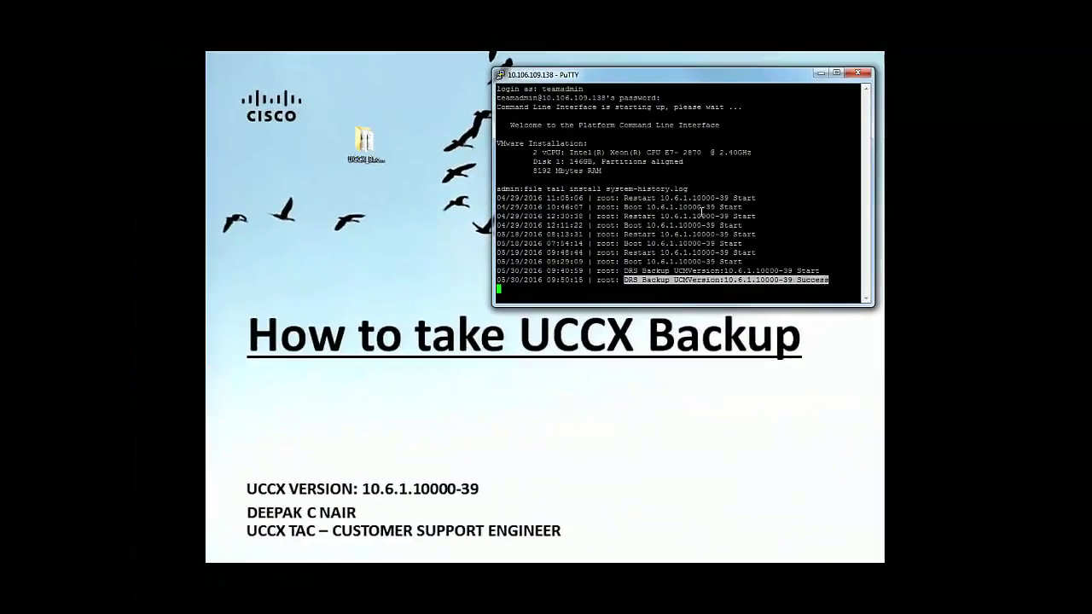